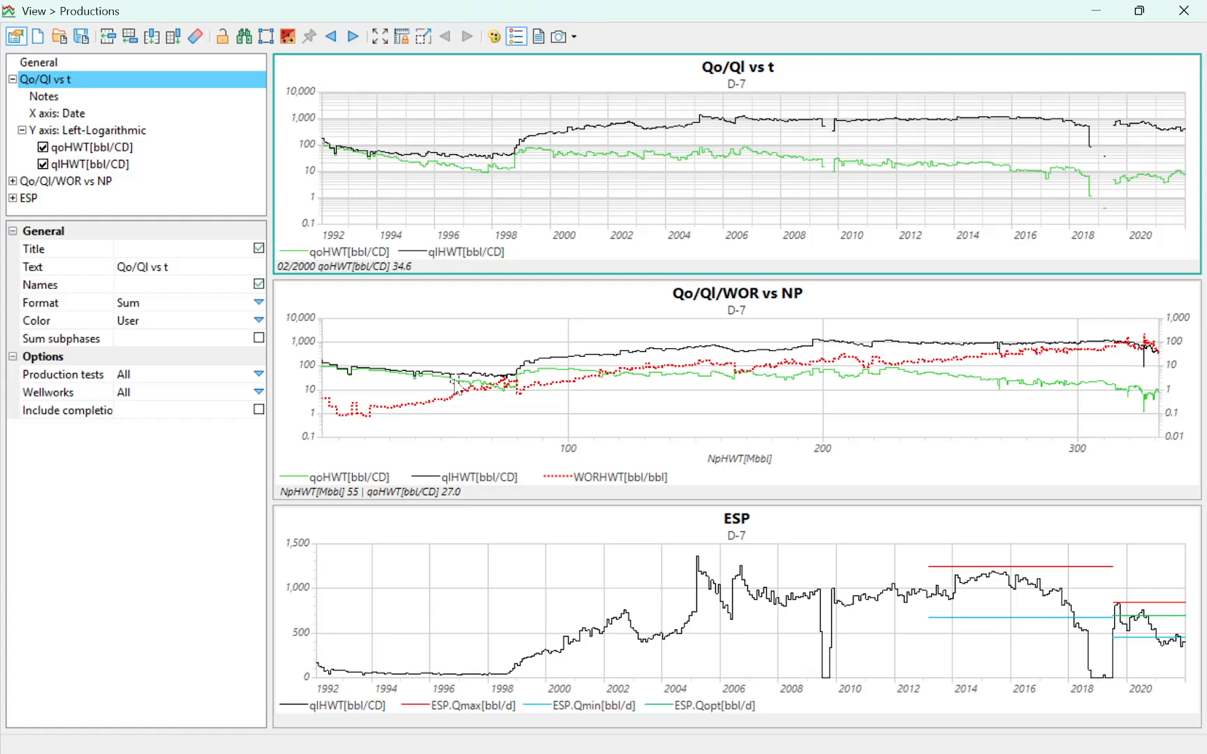
Examine the Qo/Ql/WOR vs NP and ESP production charts of well D-7 over a wider date range.
{"action": "left_click", "coordinate": [504, 423]}
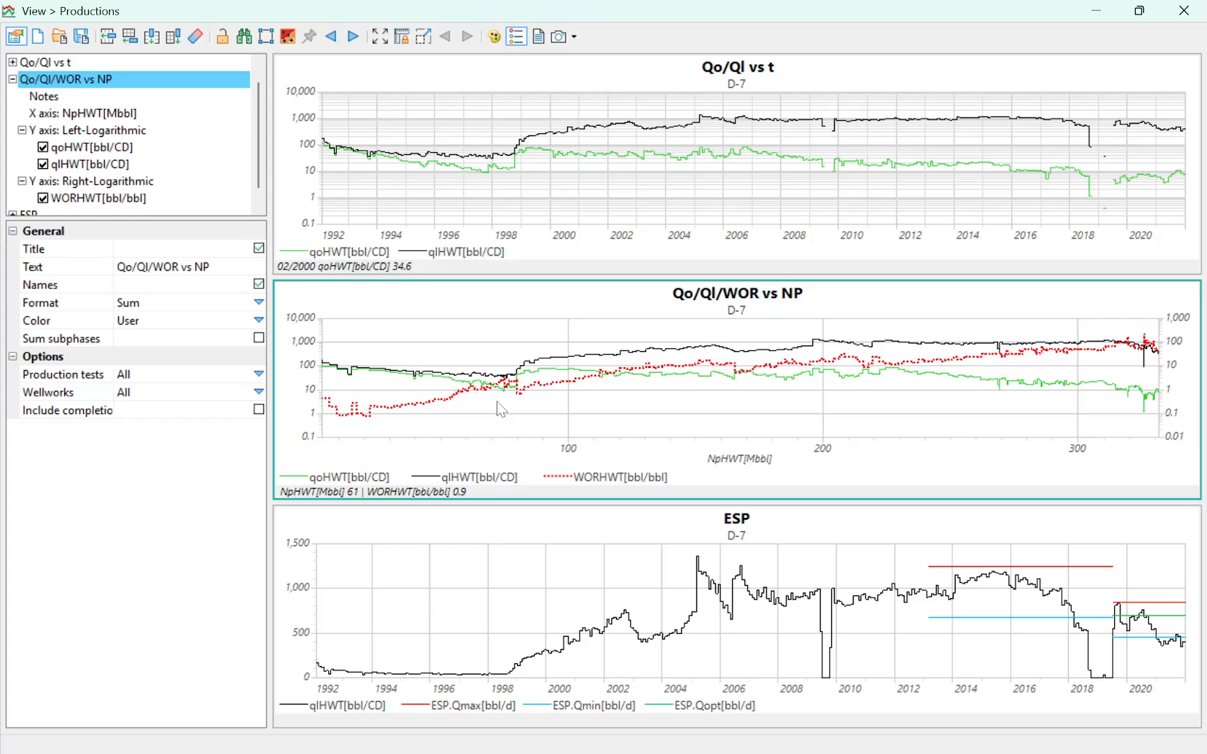
{"action": "left_click", "coordinate": [405, 534]}
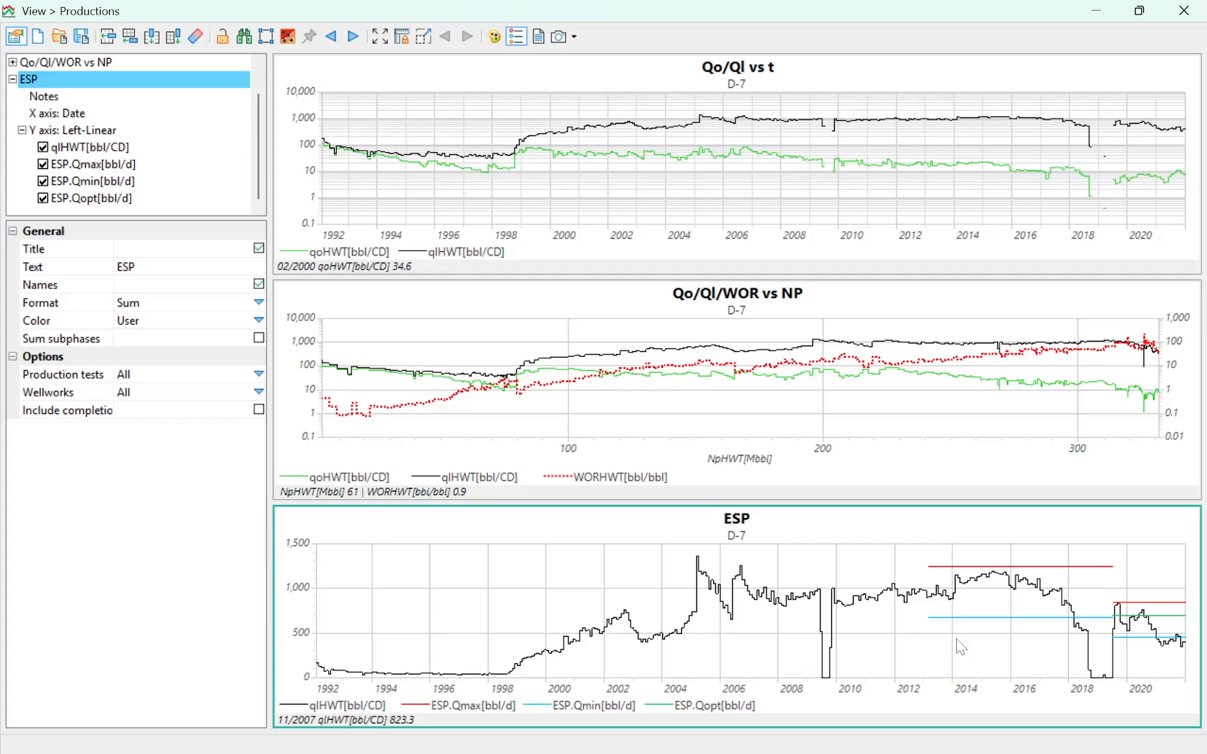
{"action": "scroll", "coordinate": [984, 652], "scroll_direction": "down", "scroll_amount": 2}
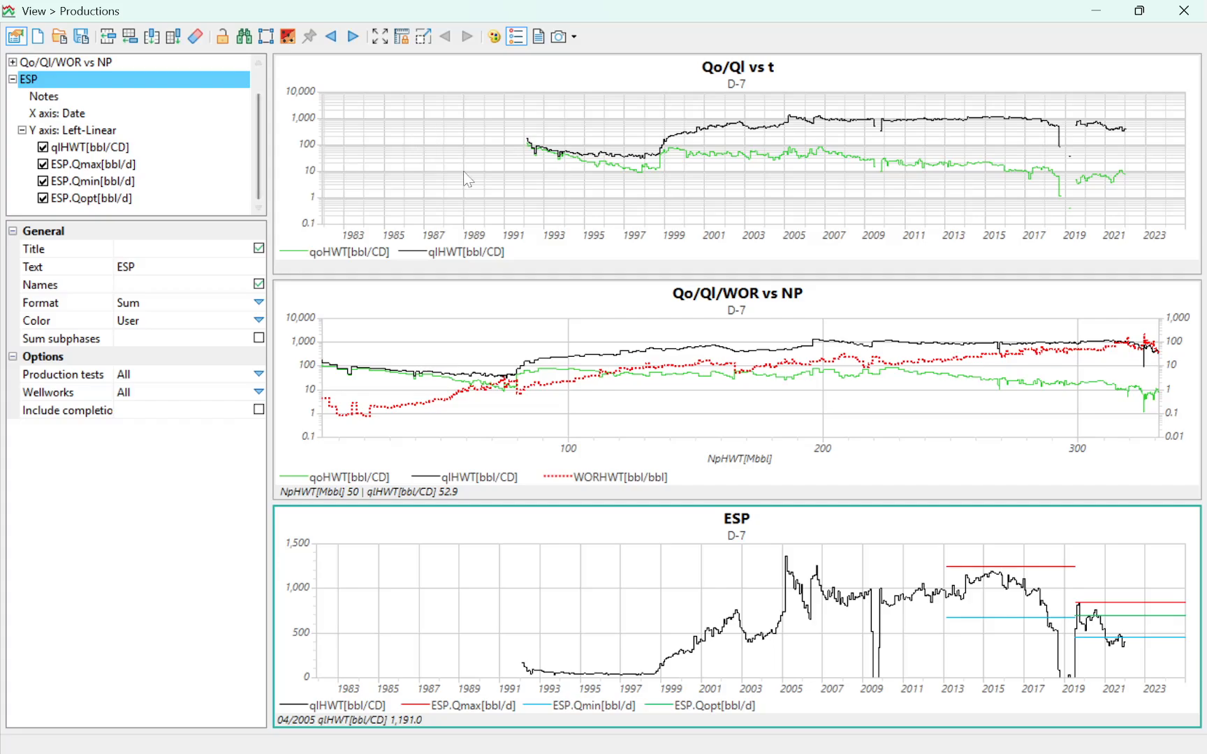
{"action": "scroll", "coordinate": [180, 134], "scroll_direction": "up", "scroll_amount": 1}
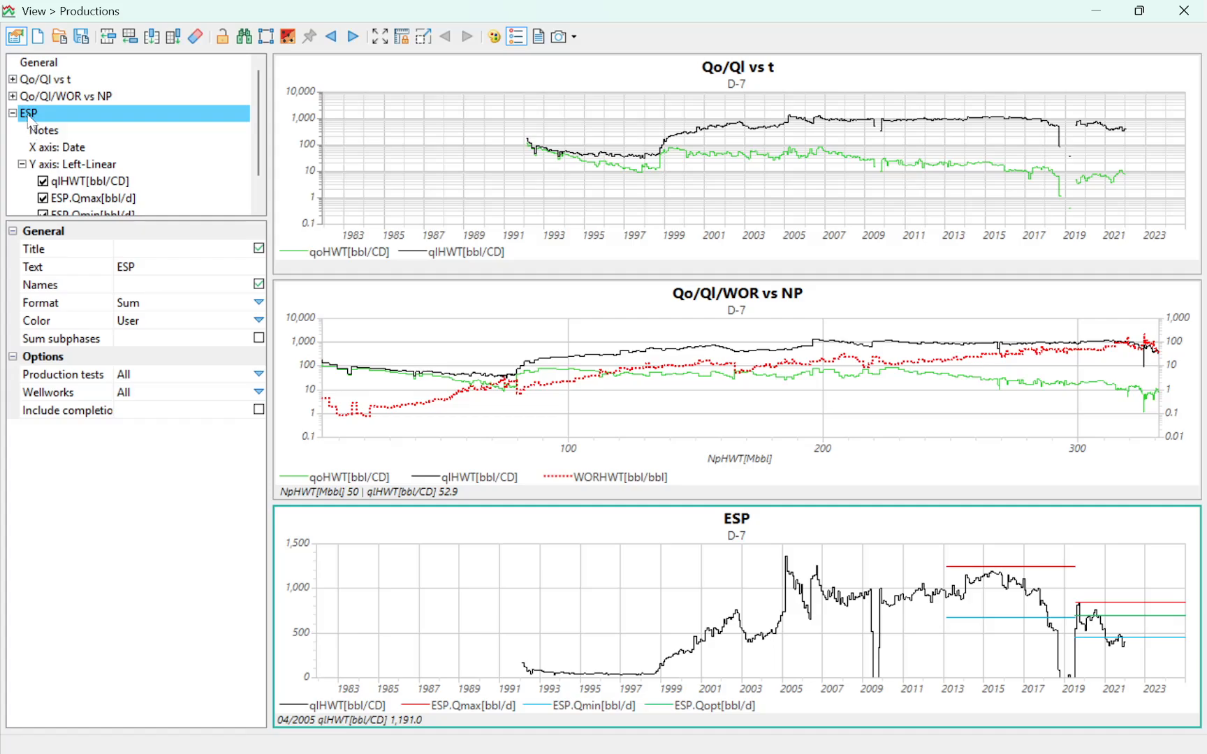
{"action": "scroll", "coordinate": [31, 120], "scroll_direction": "down", "scroll_amount": 1}
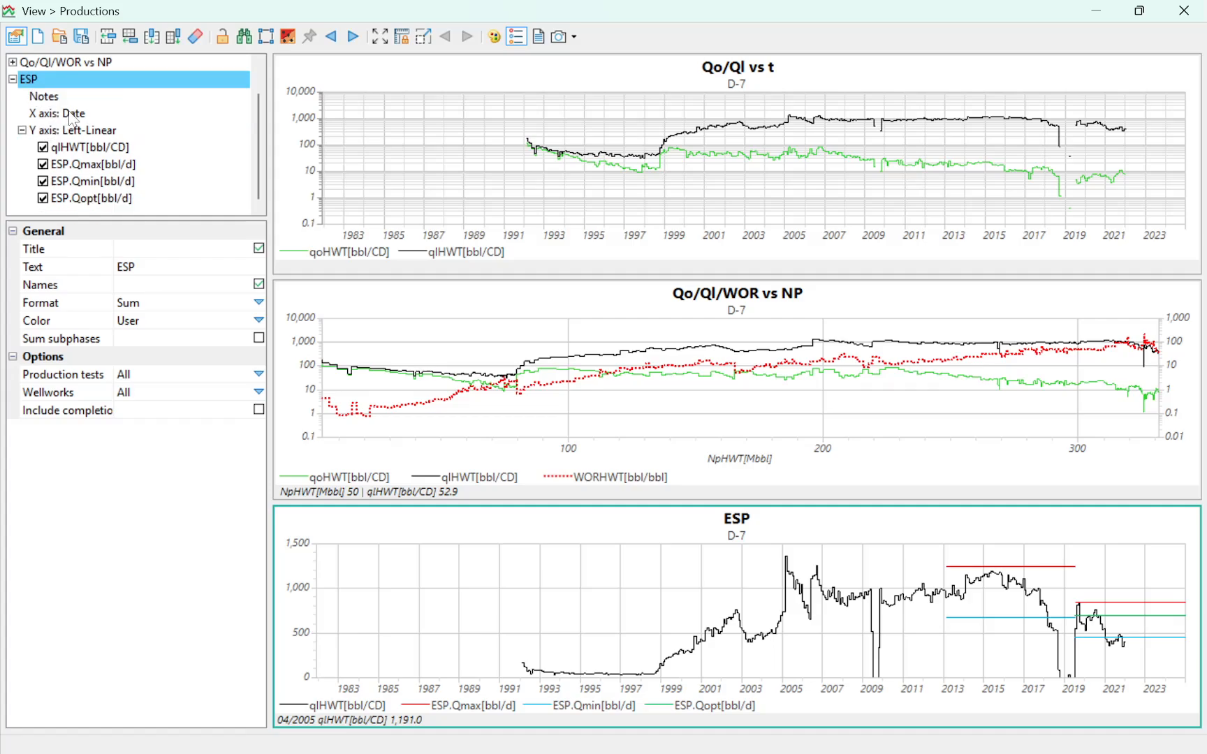
Review the Notes settings of the ESP, Qo/Ql vs t and Qo/Ql/WOR vs NP charts.
{"action": "left_click", "coordinate": [54, 103]}
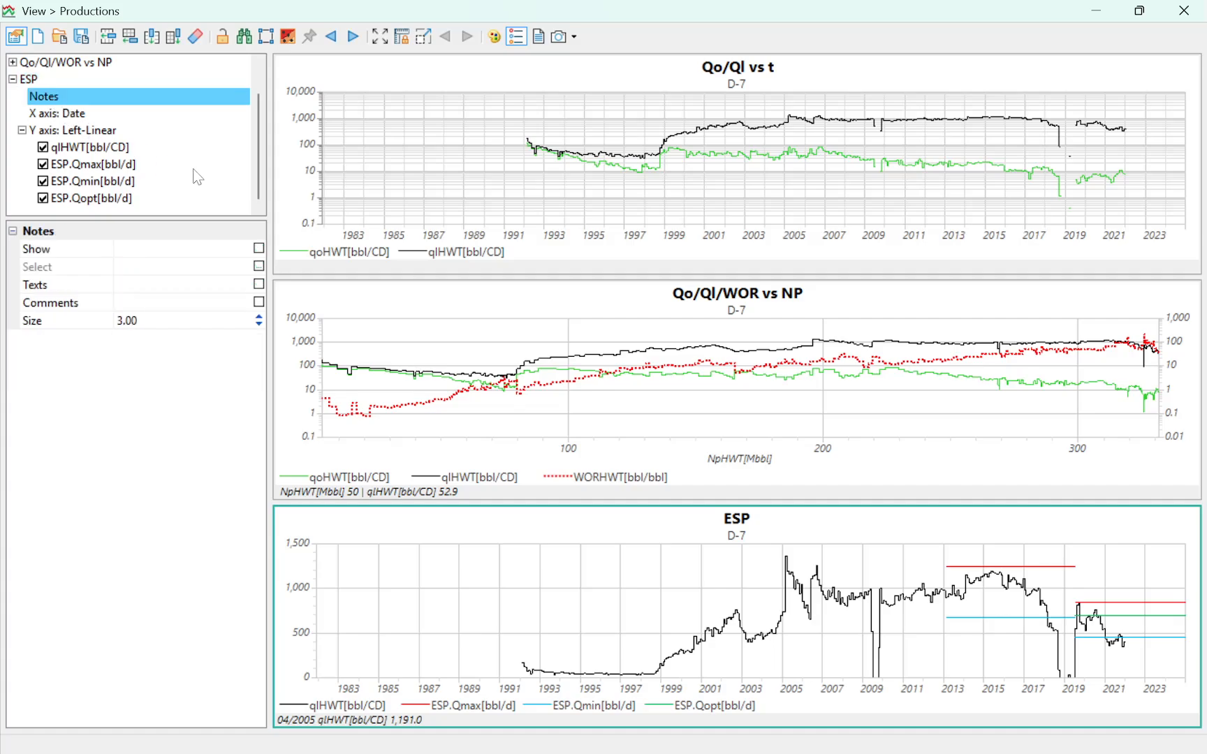
{"action": "scroll", "coordinate": [139, 121], "scroll_direction": "up", "scroll_amount": 1}
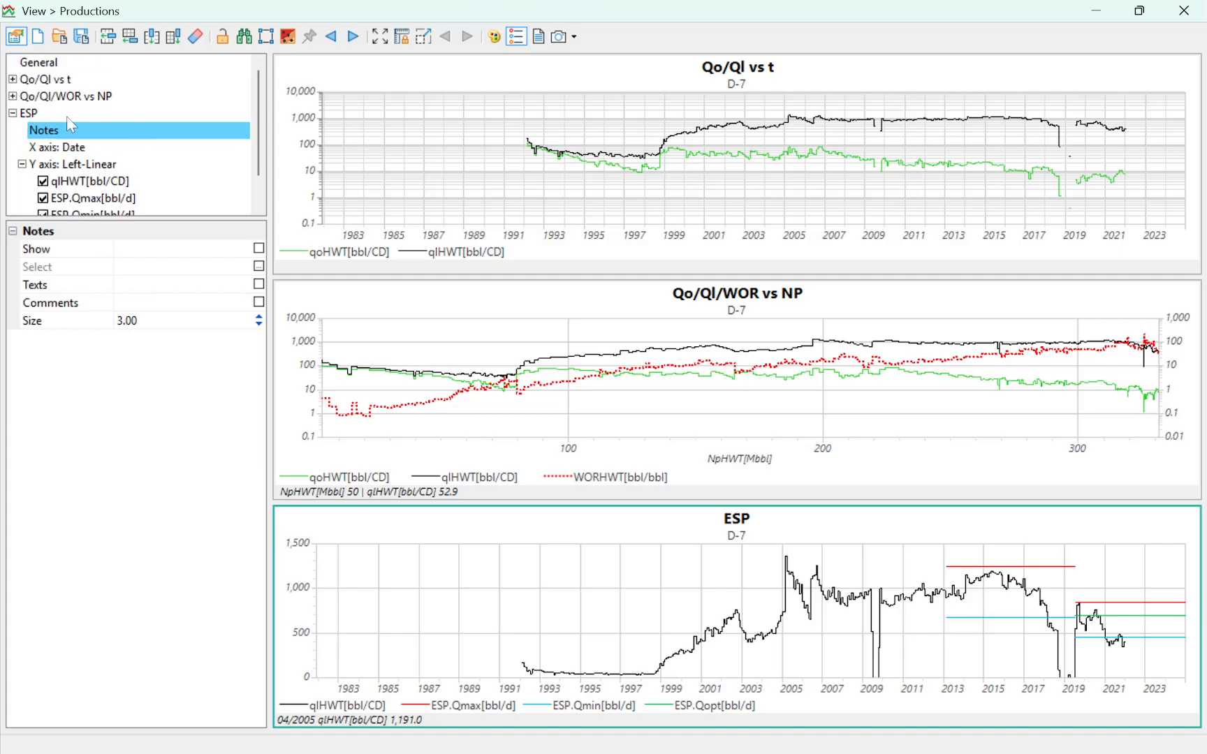
{"action": "left_click", "coordinate": [13, 97]}
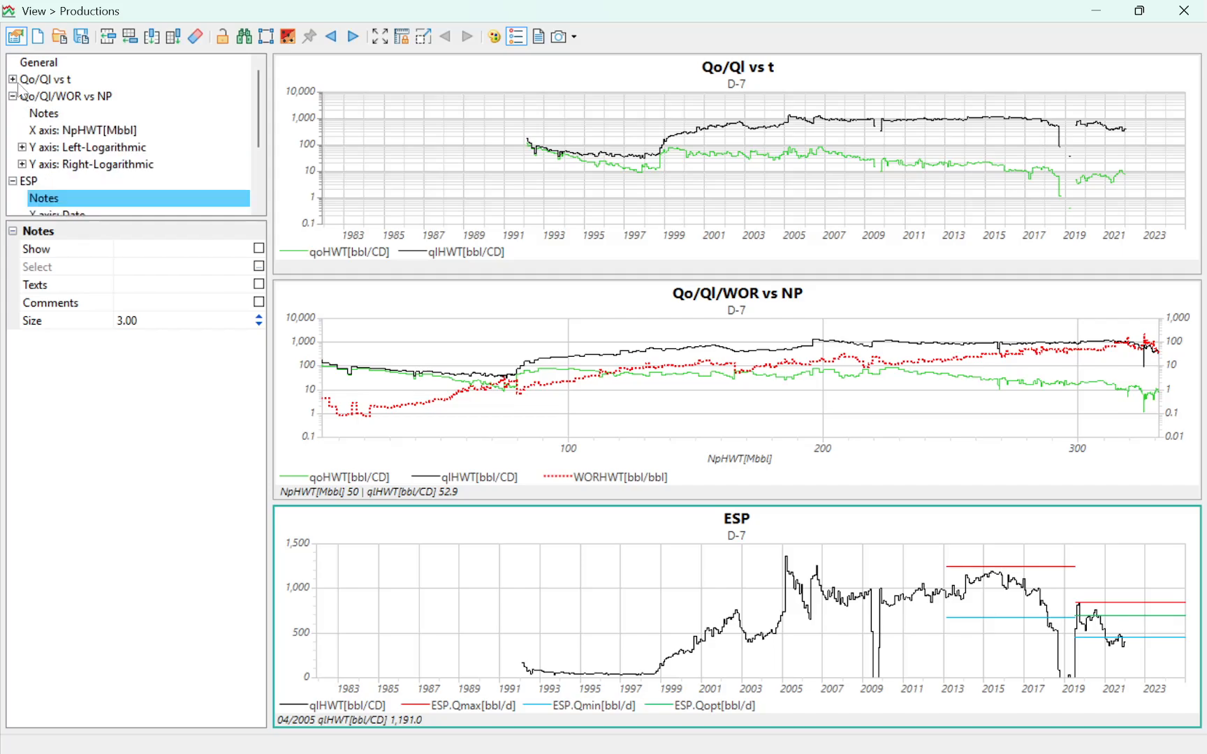
{"action": "left_click", "coordinate": [17, 81]}
{"action": "left_click", "coordinate": [14, 79]}
{"action": "left_click", "coordinate": [45, 96]}
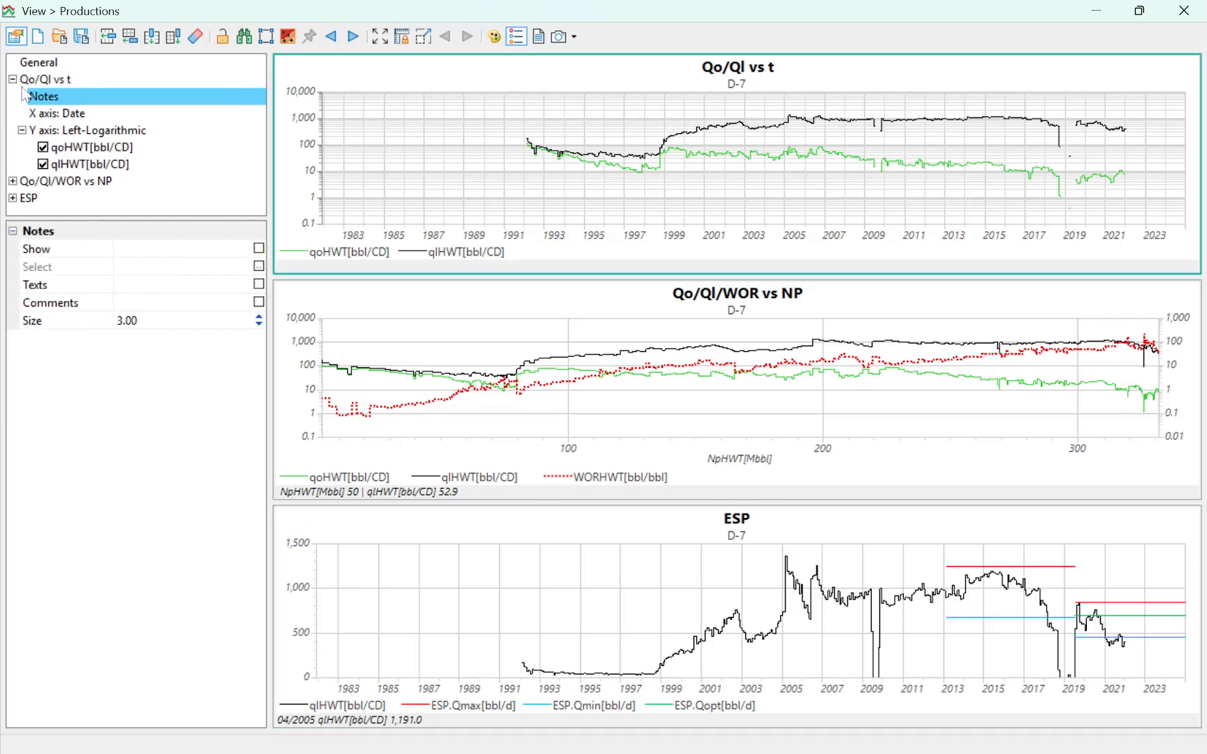
{"action": "left_click", "coordinate": [14, 80]}
{"action": "left_click", "coordinate": [15, 96]}
{"action": "left_click", "coordinate": [39, 100]}
{"action": "left_click", "coordinate": [12, 81]}
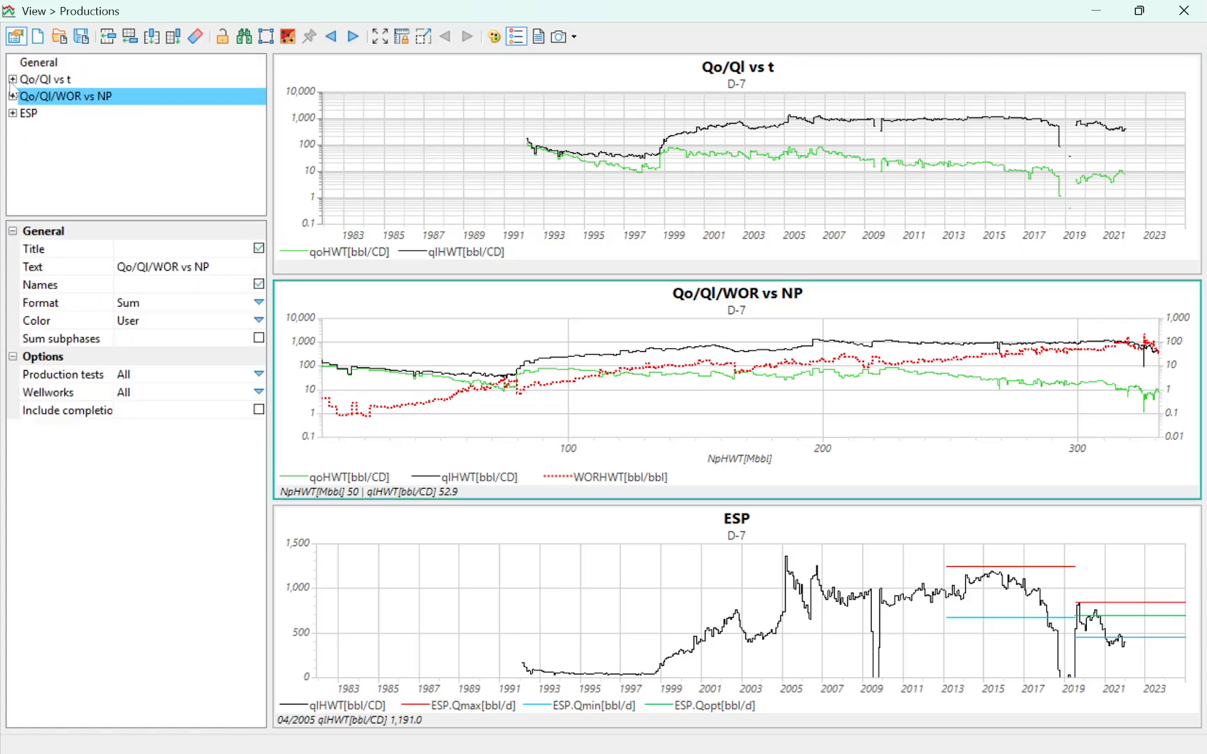
Turn on notes display for the ESP chart and select User notes as the notes to show.
{"action": "left_click", "coordinate": [14, 111]}
{"action": "left_click", "coordinate": [43, 102]}
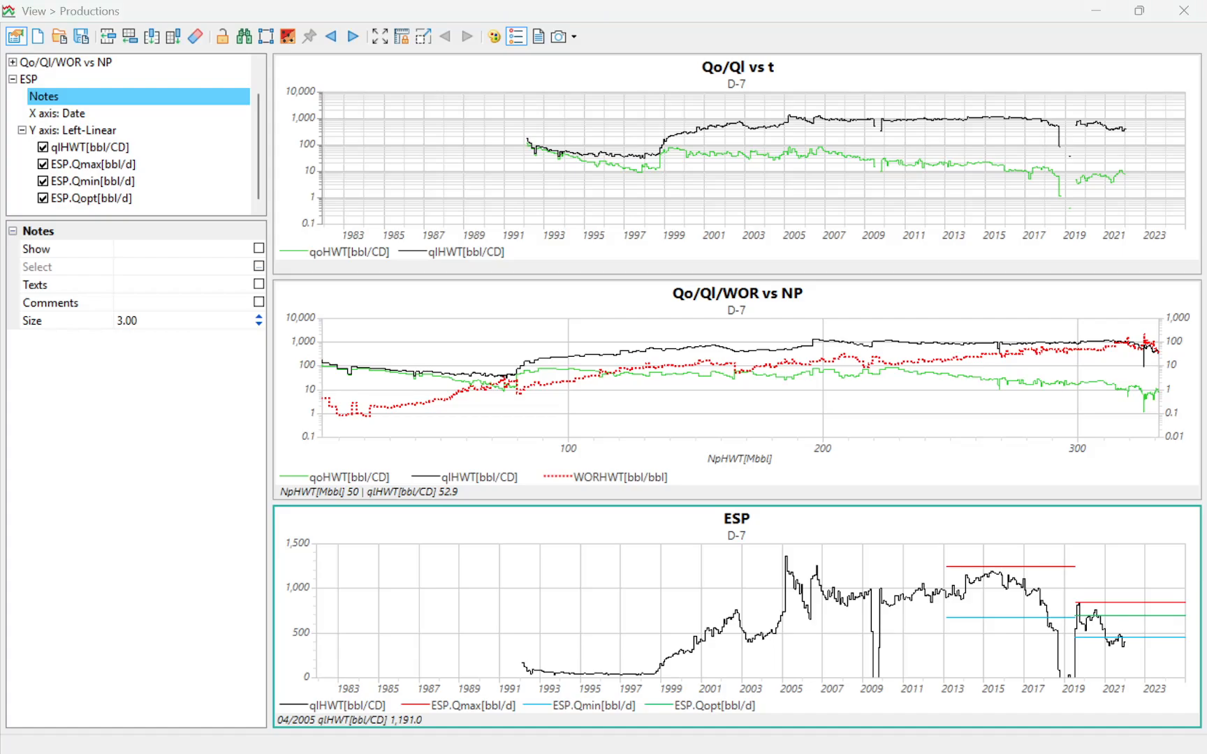
{"action": "left_click", "coordinate": [258, 248]}
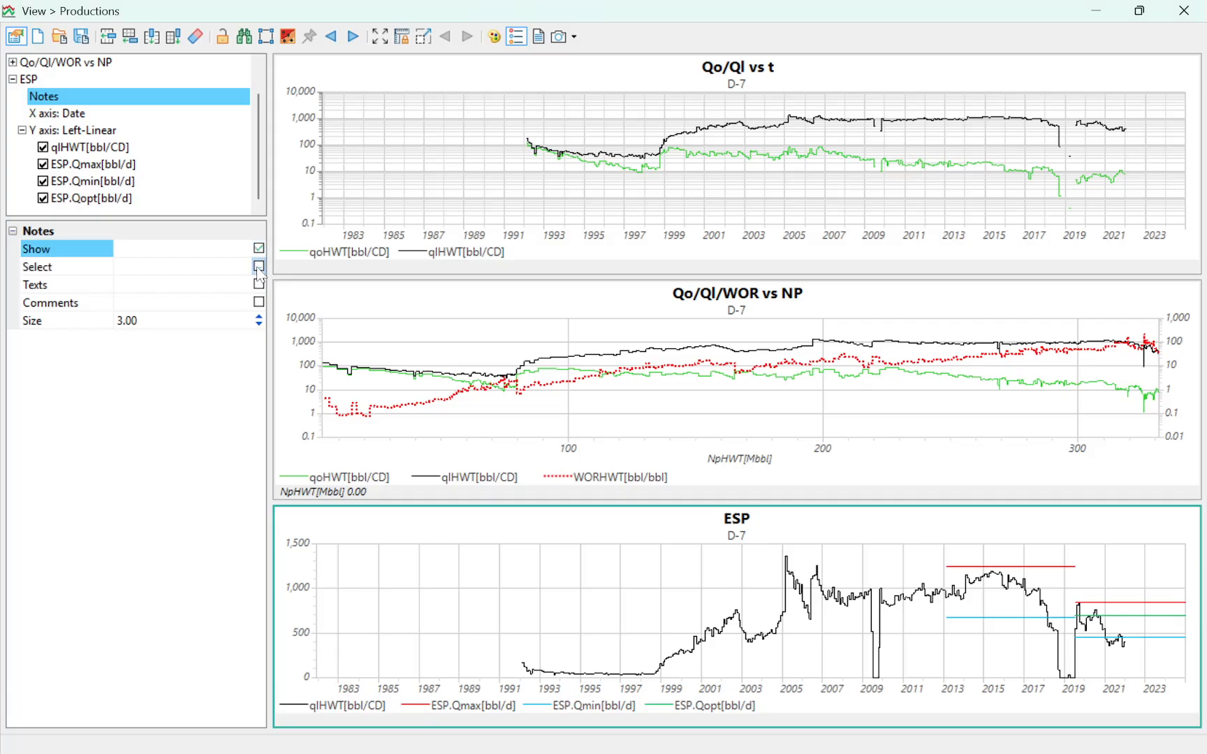
{"action": "left_click", "coordinate": [258, 267]}
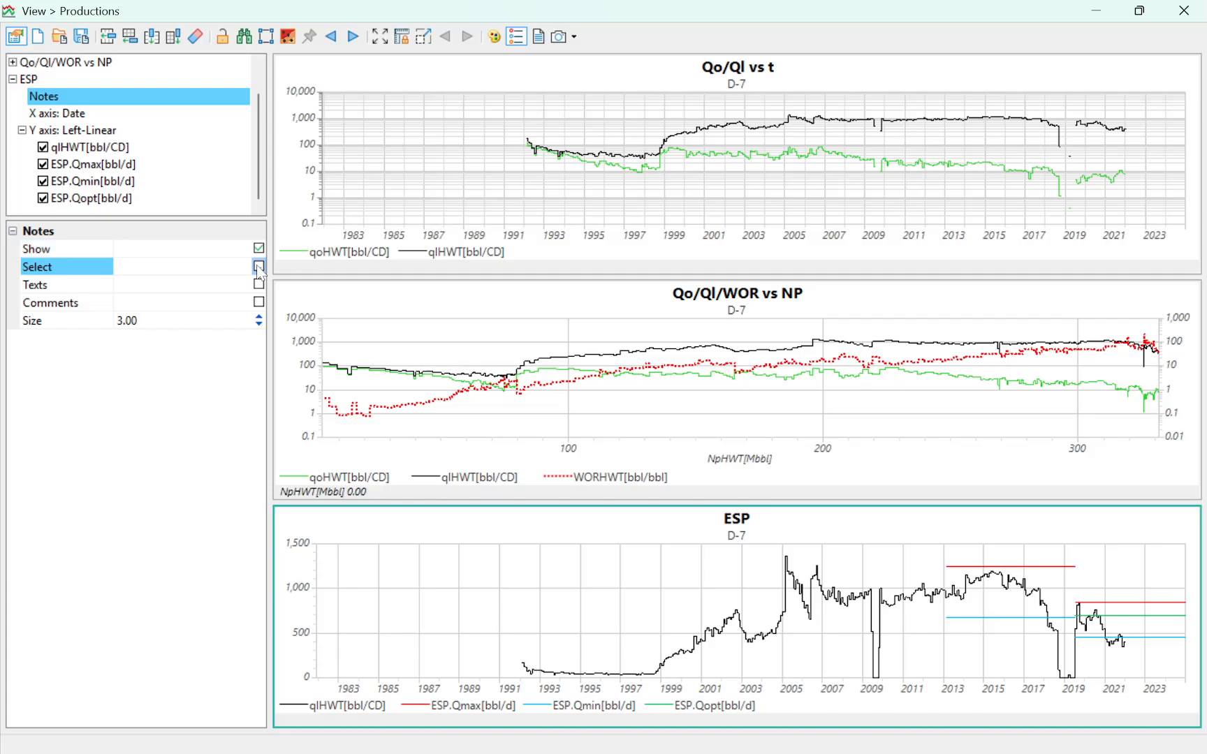
{"action": "left_click", "coordinate": [259, 269]}
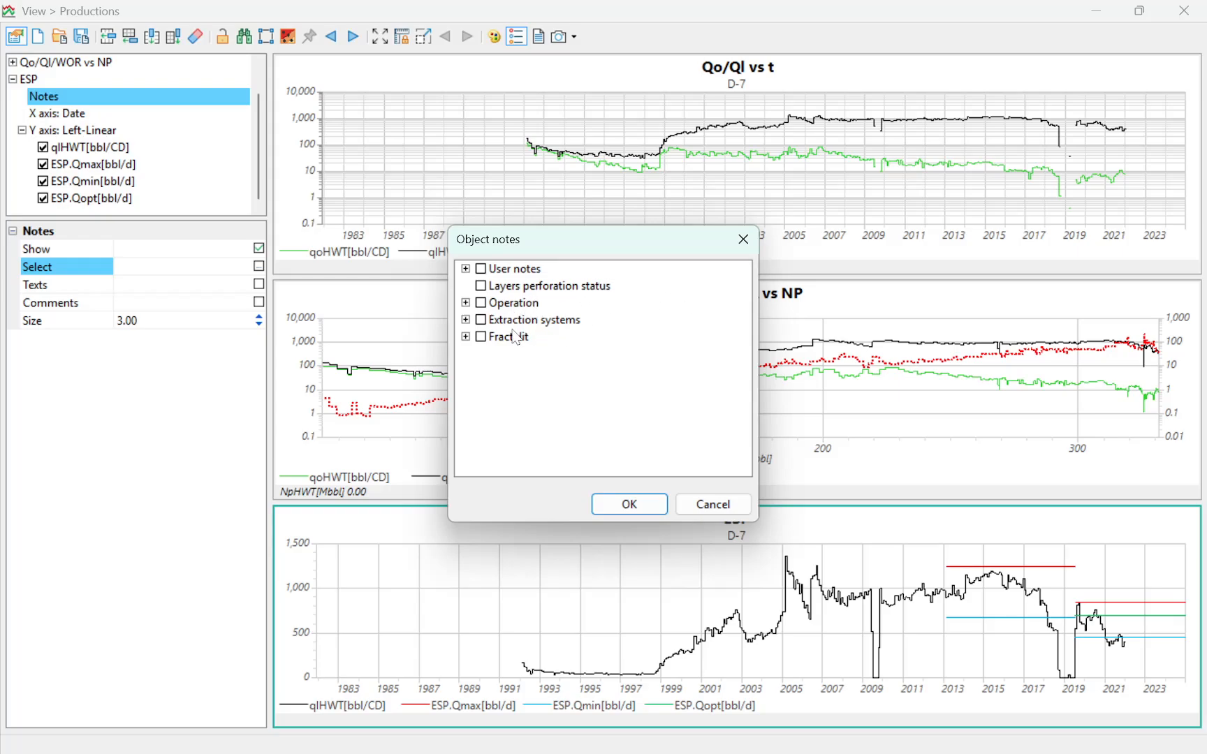
{"action": "left_click", "coordinate": [481, 269]}
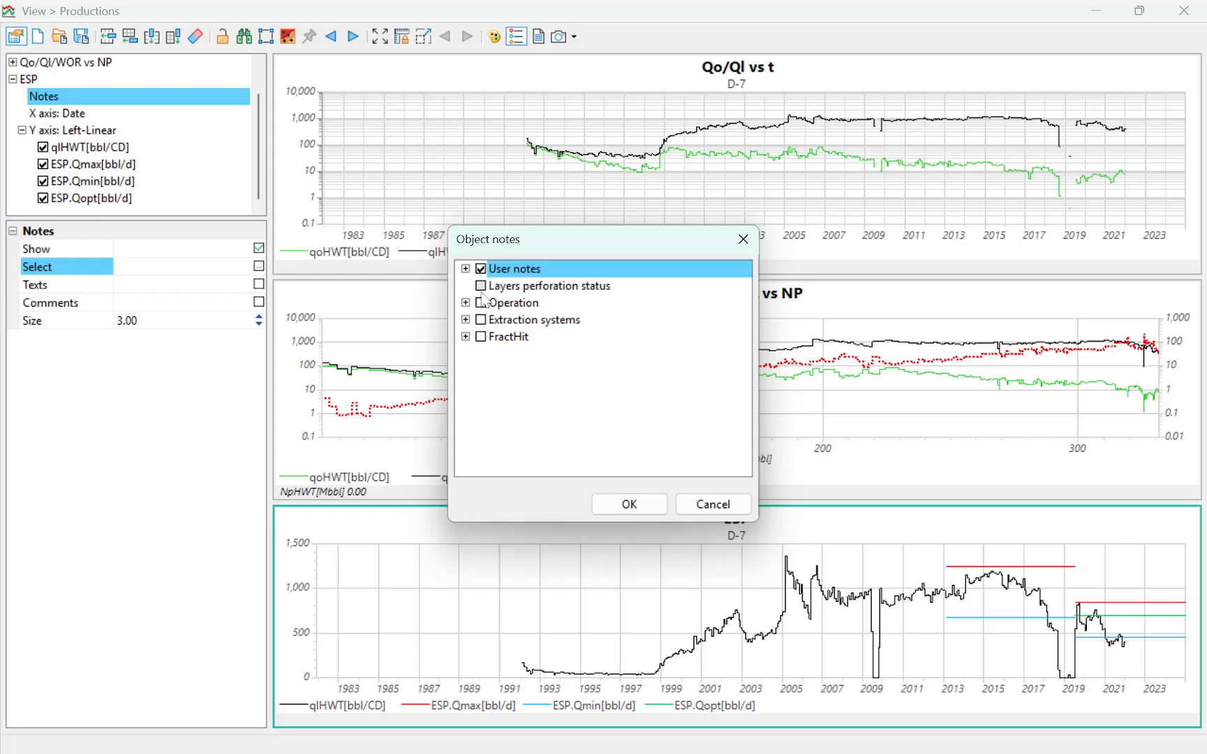
{"action": "left_click", "coordinate": [634, 507]}
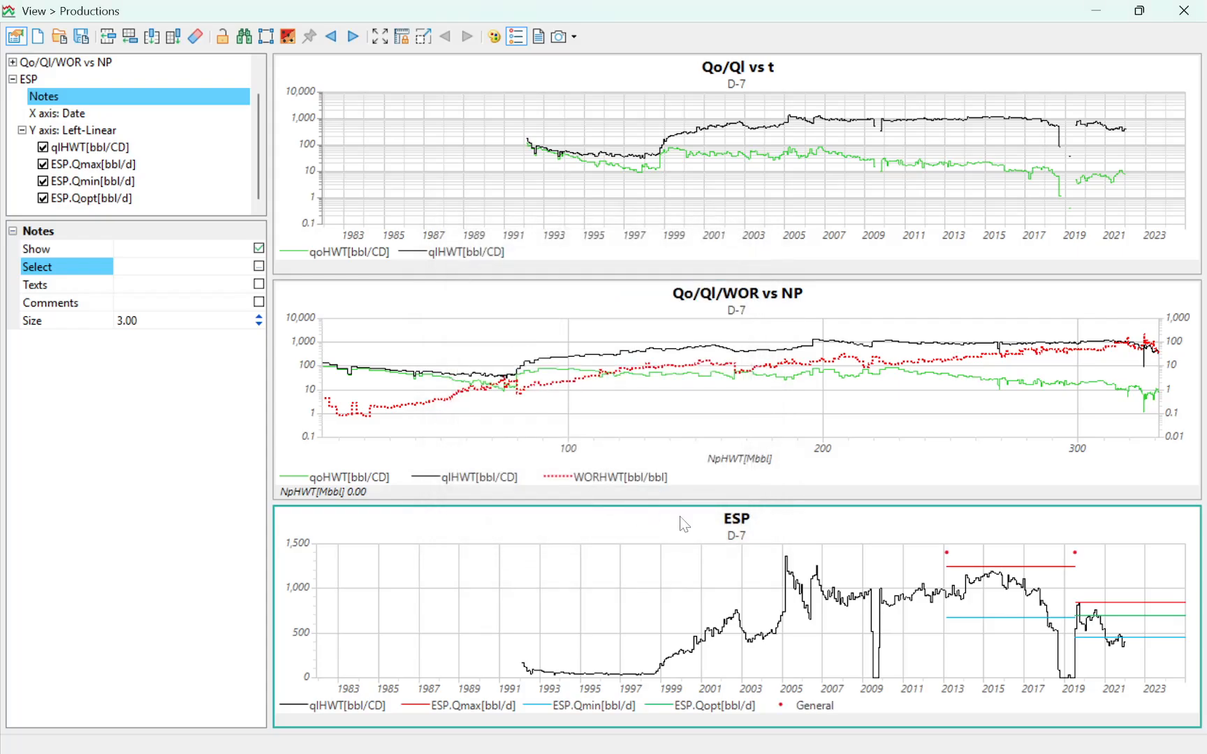
Inspect the user note markers above the ESP chart's curves and read their text.
{"action": "mouse_move", "coordinate": [944, 549]}
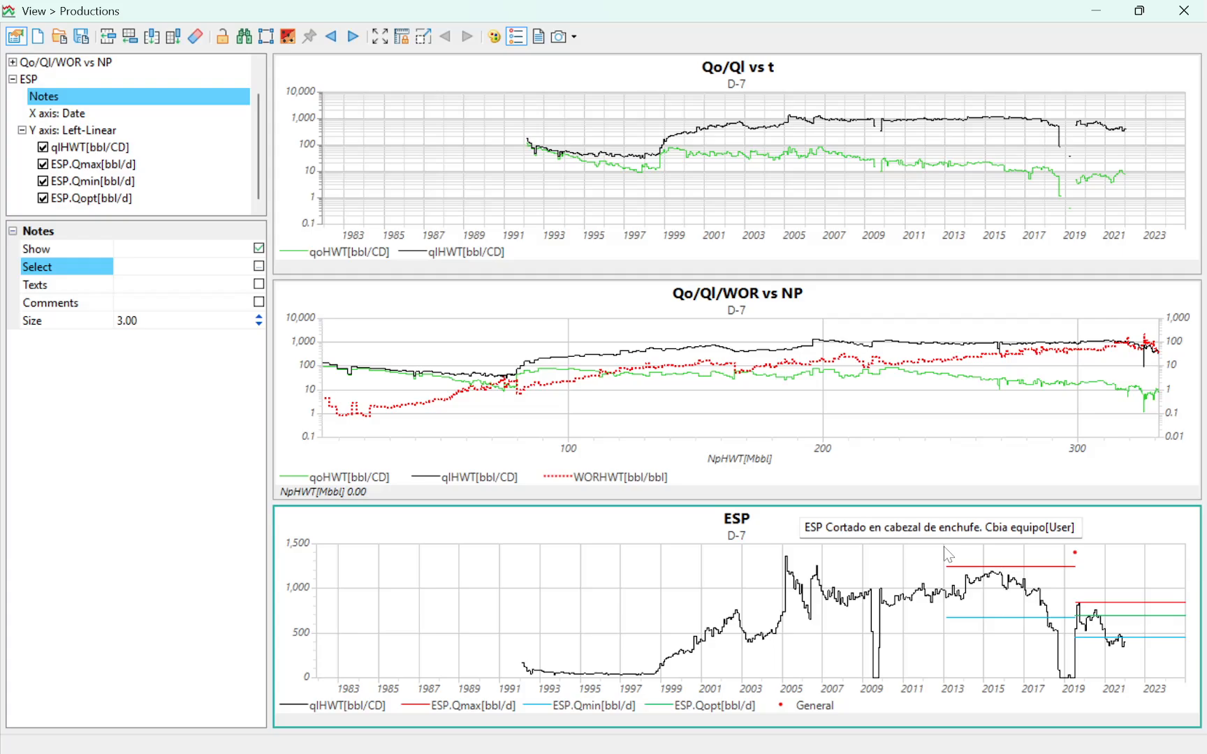
{"action": "scroll", "coordinate": [944, 546], "scroll_direction": "down", "scroll_amount": 2}
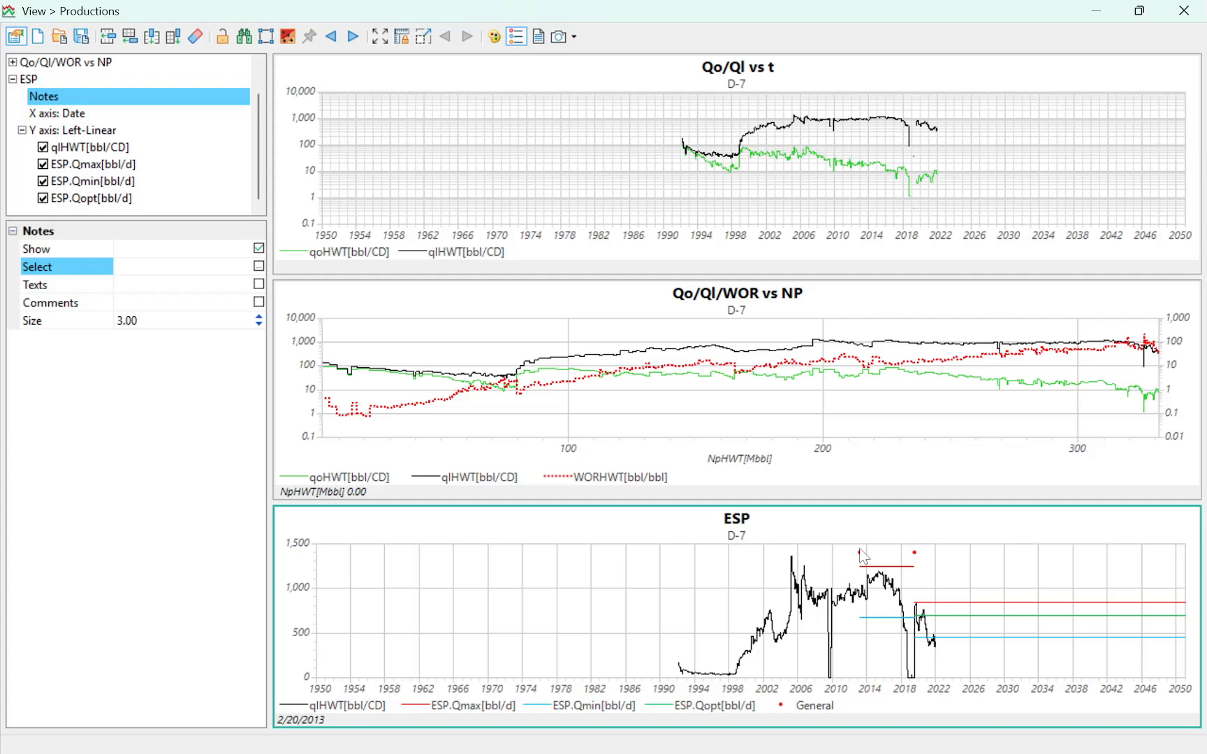
{"action": "left_click", "coordinate": [913, 551]}
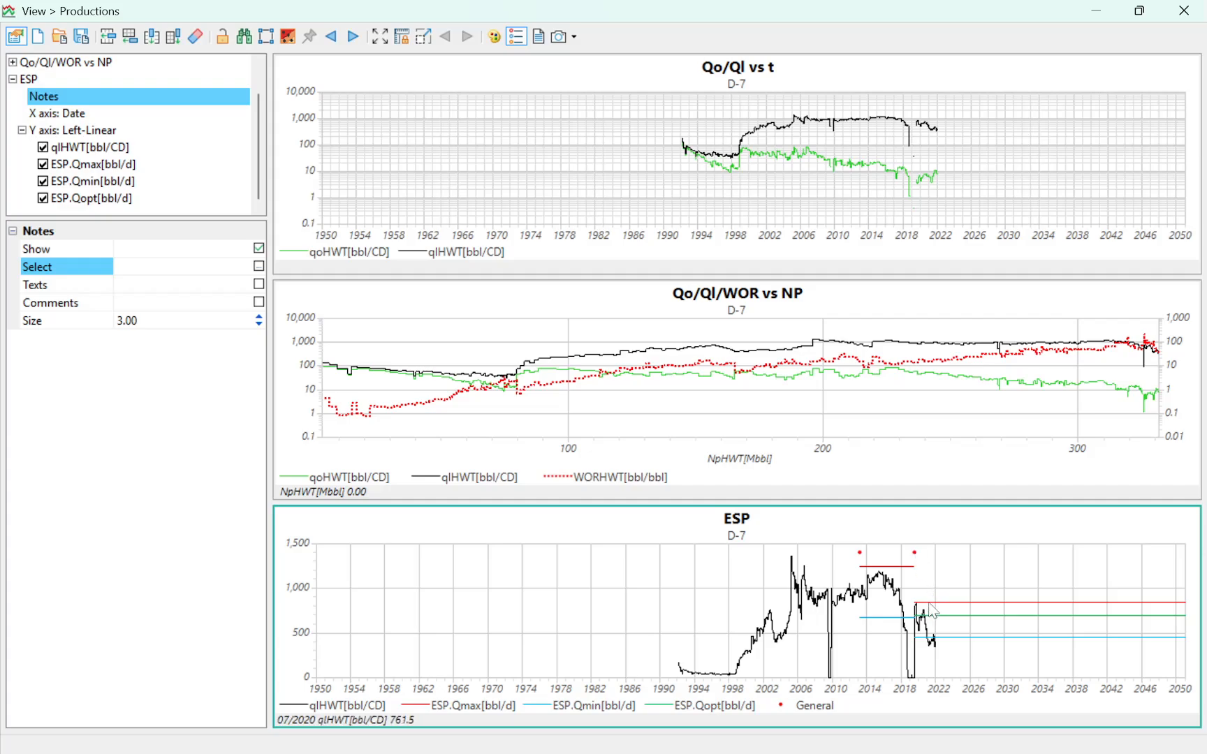
{"action": "mouse_move", "coordinate": [919, 555]}
Open the Category variable of Notes for editing in the project's variables editor.
{"action": "left_click_drag", "start_coordinate": [409, 9], "coordinate": [645, 65]}
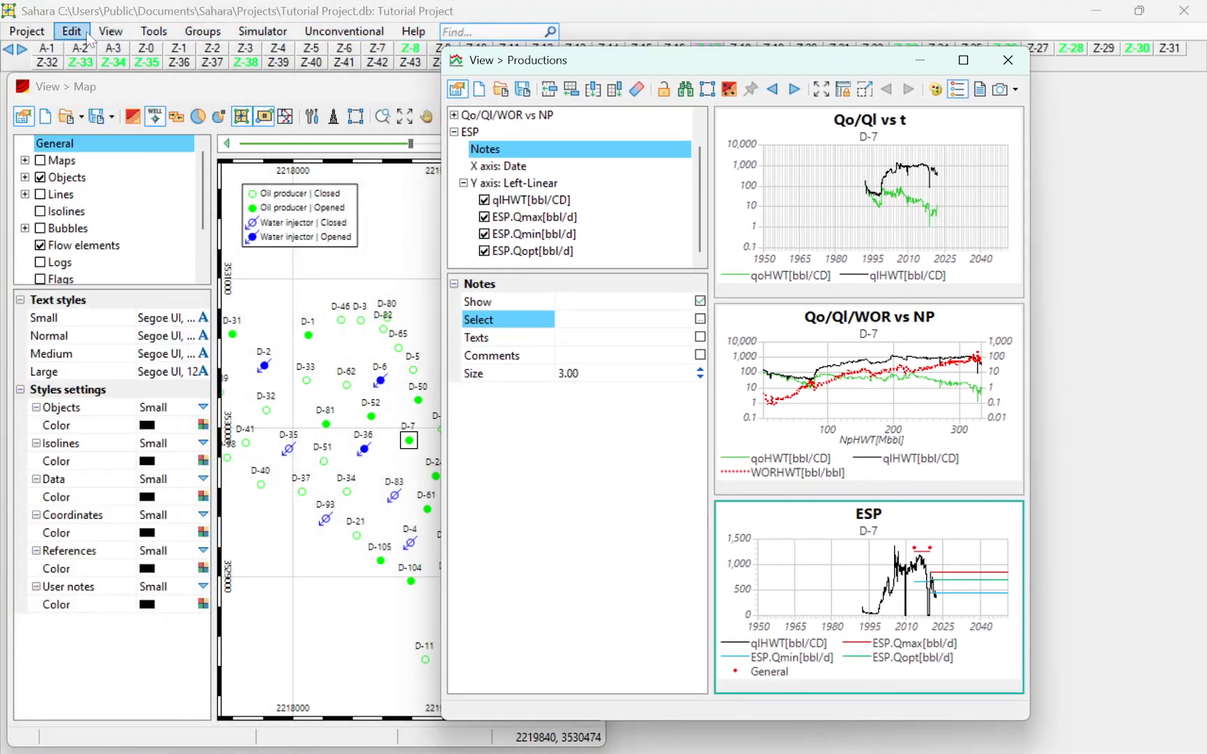
{"action": "left_click", "coordinate": [76, 32]}
{"action": "left_click", "coordinate": [119, 113]}
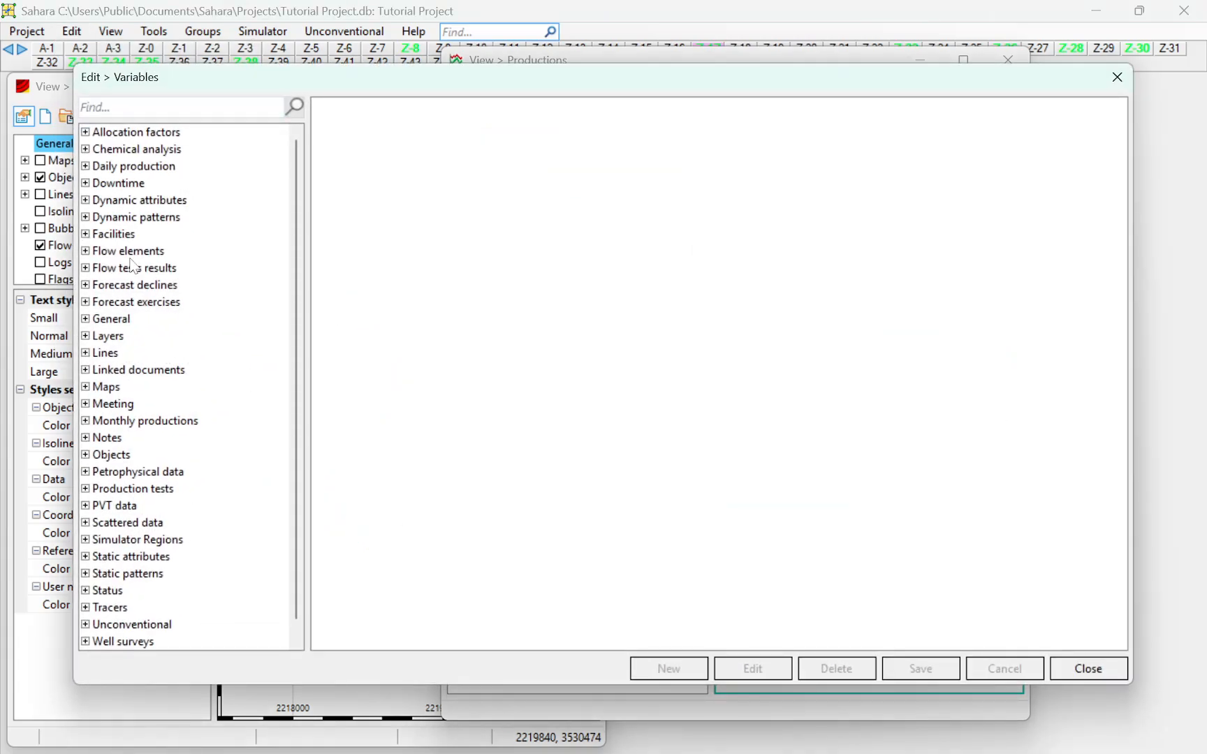
{"action": "left_click", "coordinate": [85, 438]}
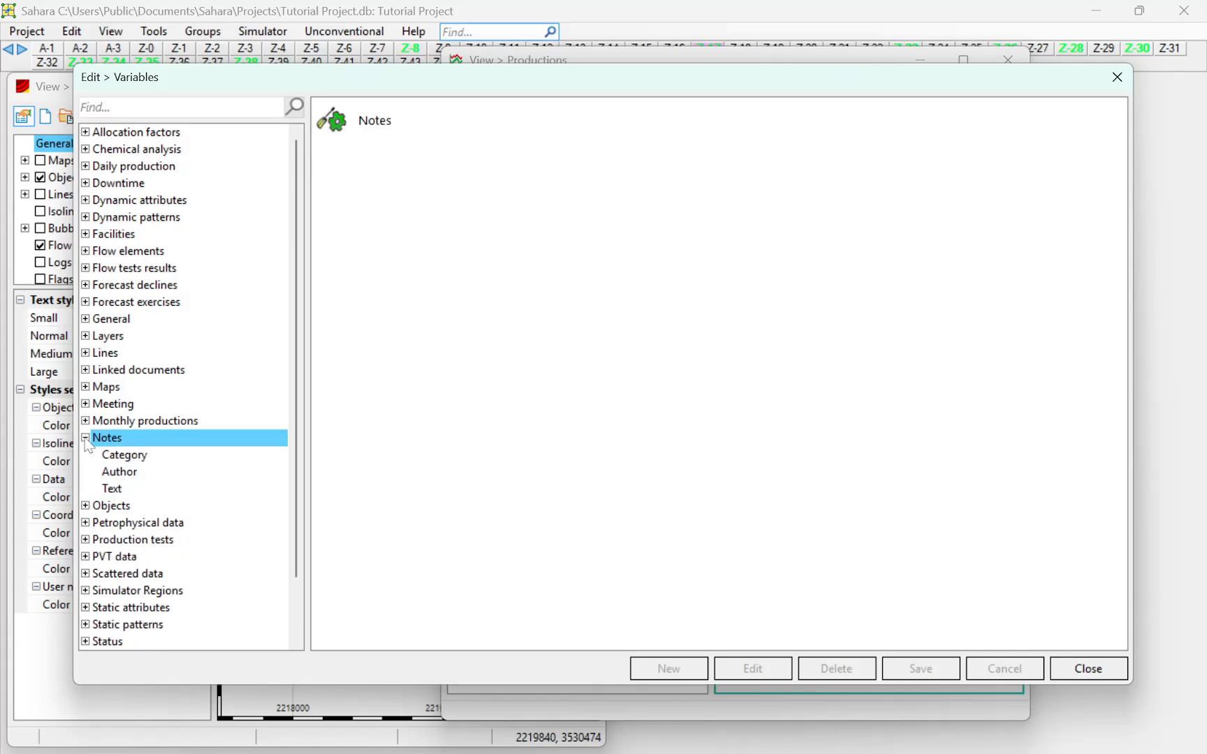
{"action": "scroll", "coordinate": [107, 440], "scroll_direction": "down", "scroll_amount": 1}
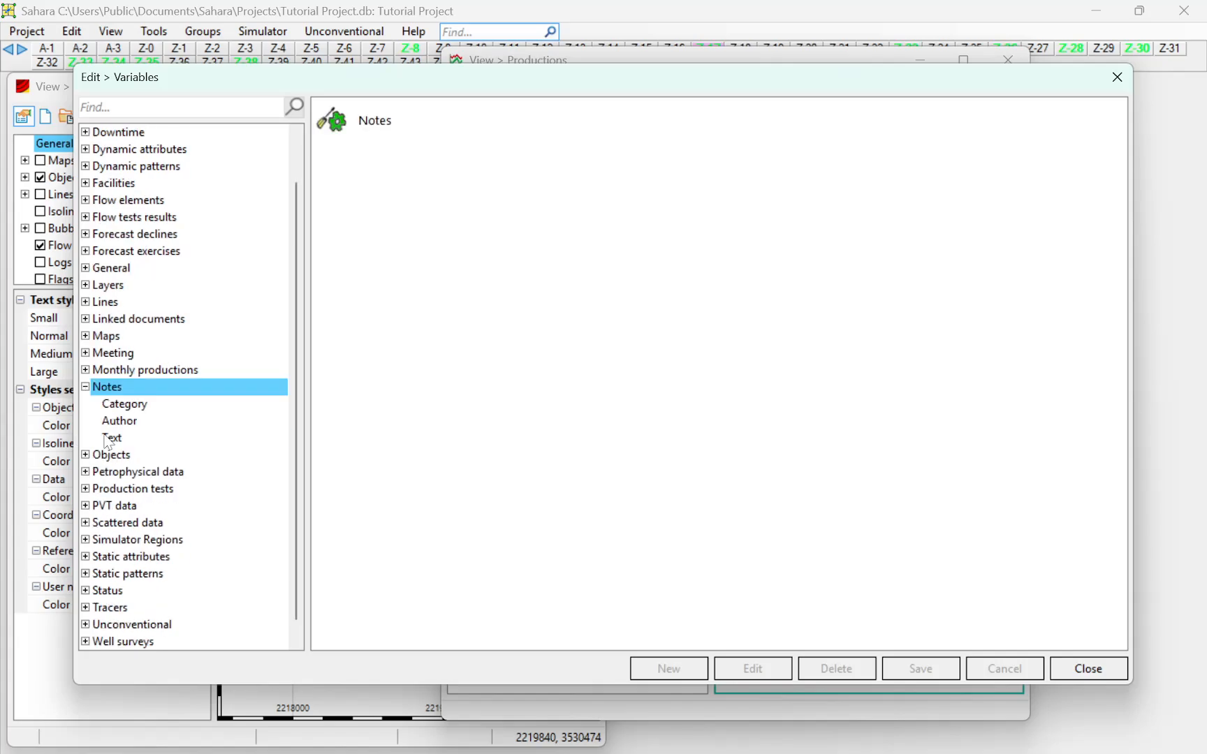
{"action": "left_click", "coordinate": [143, 406]}
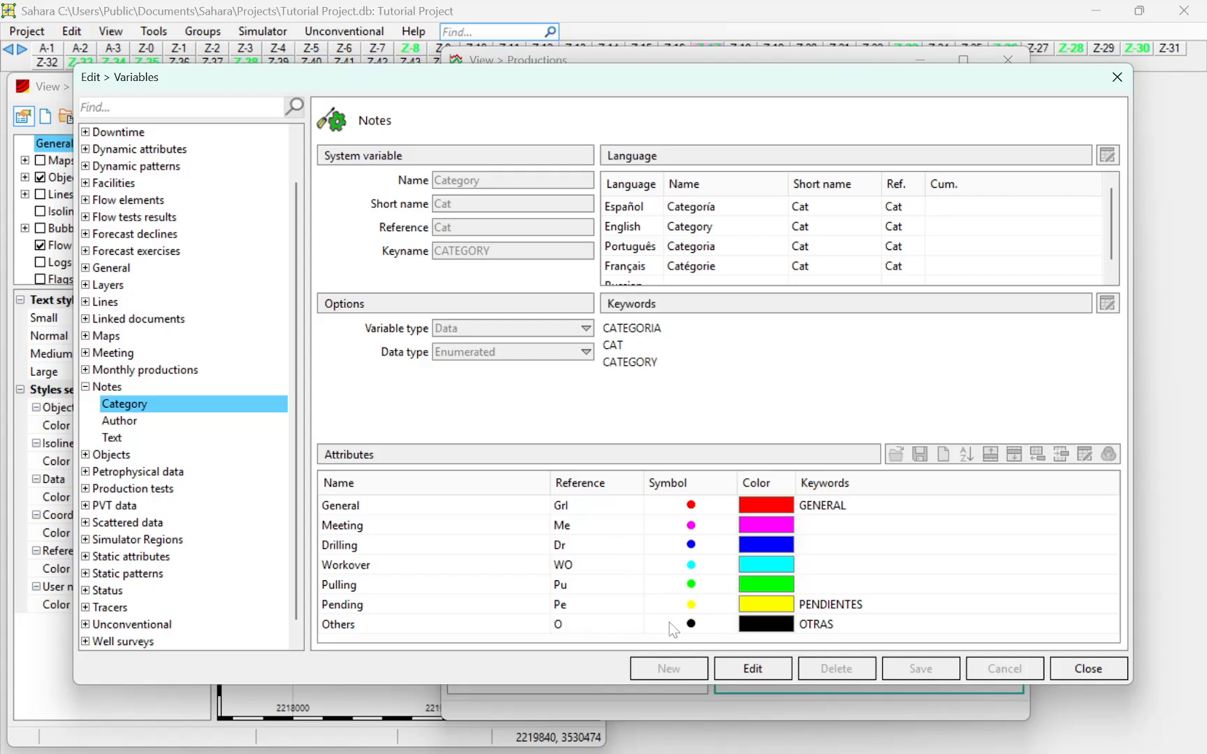
{"action": "left_click", "coordinate": [753, 669]}
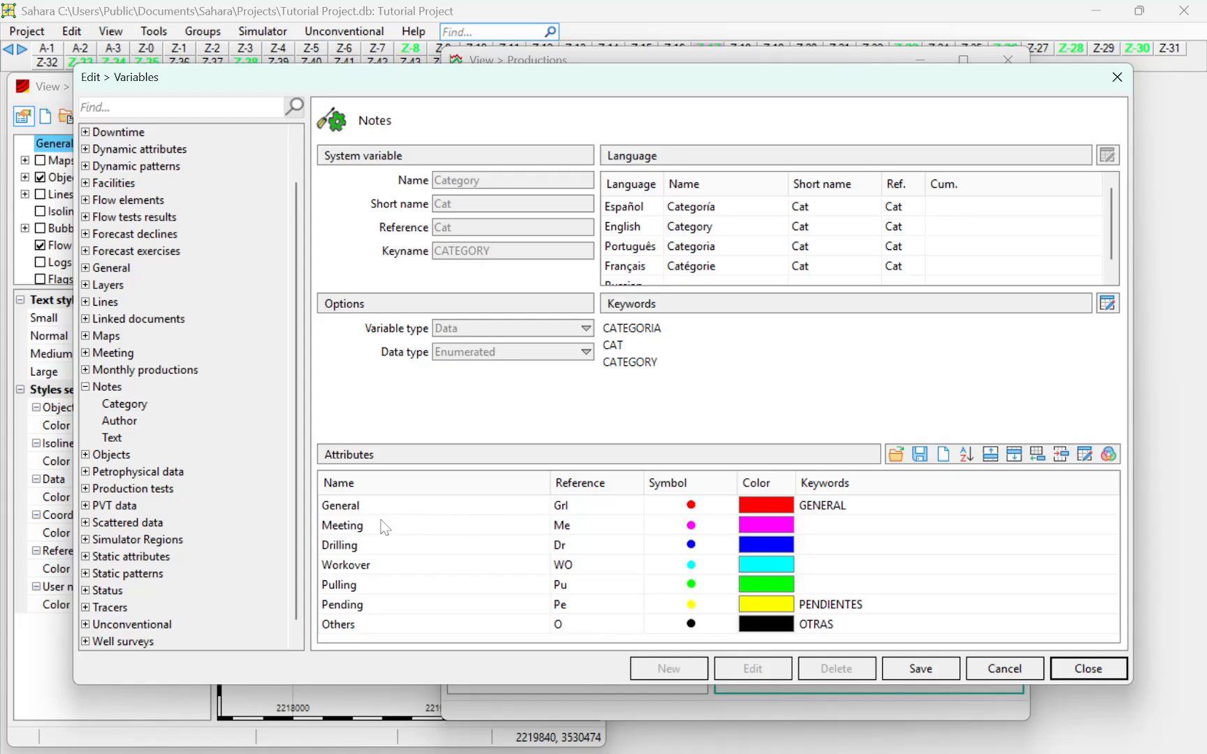
Go through the existing note categories in the attributes table, from General to Others.
{"action": "left_click", "coordinate": [373, 542]}
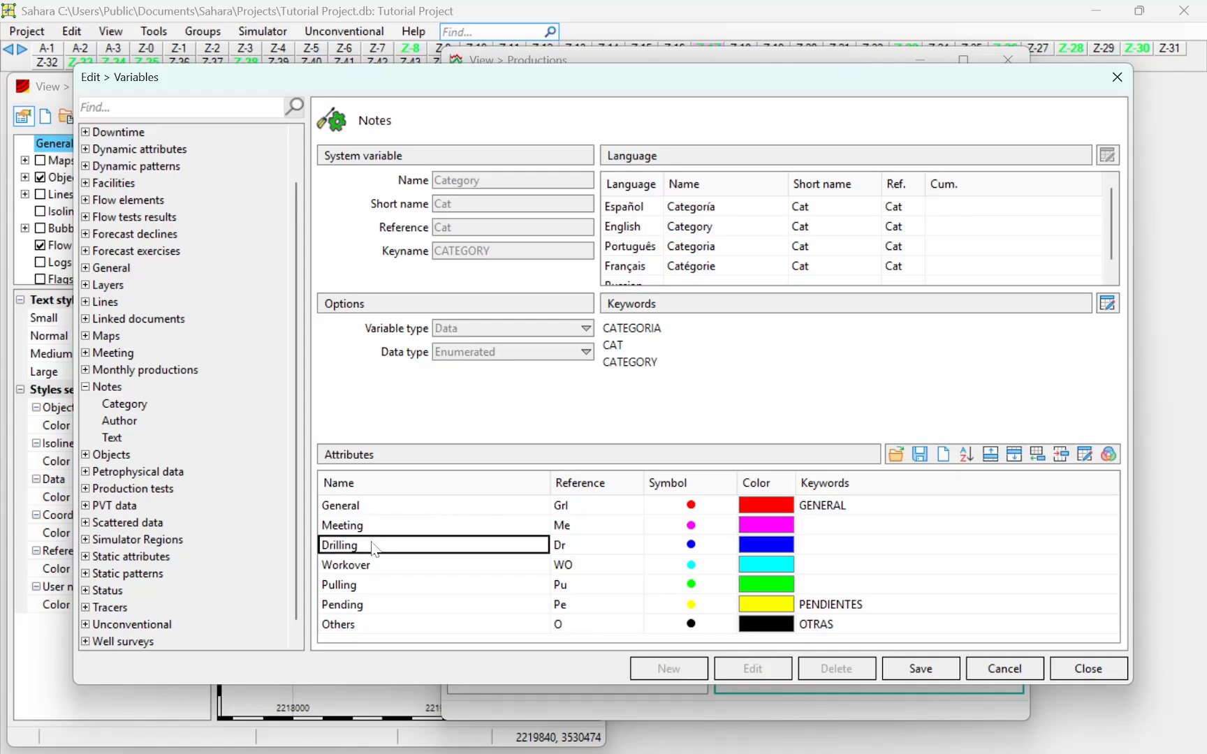
{"action": "left_click", "coordinate": [348, 513]}
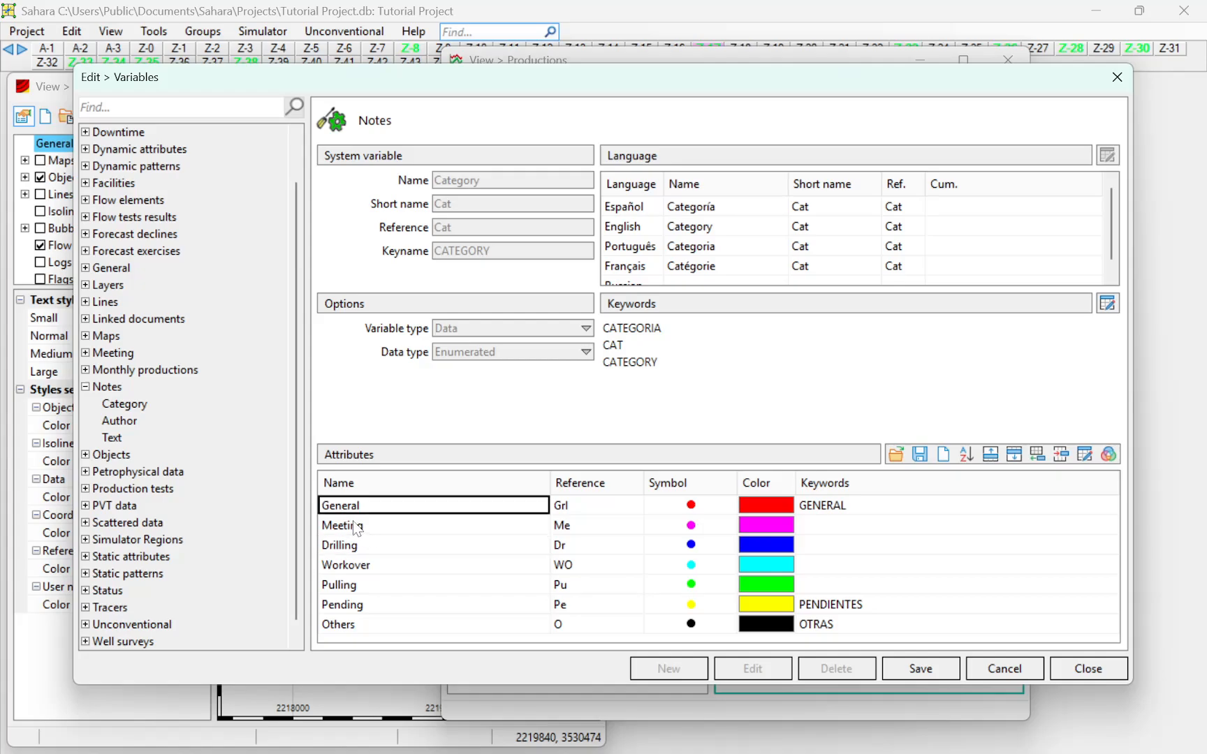
{"action": "left_click", "coordinate": [350, 526]}
{"action": "left_click", "coordinate": [351, 510]}
{"action": "left_click", "coordinate": [353, 531]}
{"action": "left_click", "coordinate": [353, 549]}
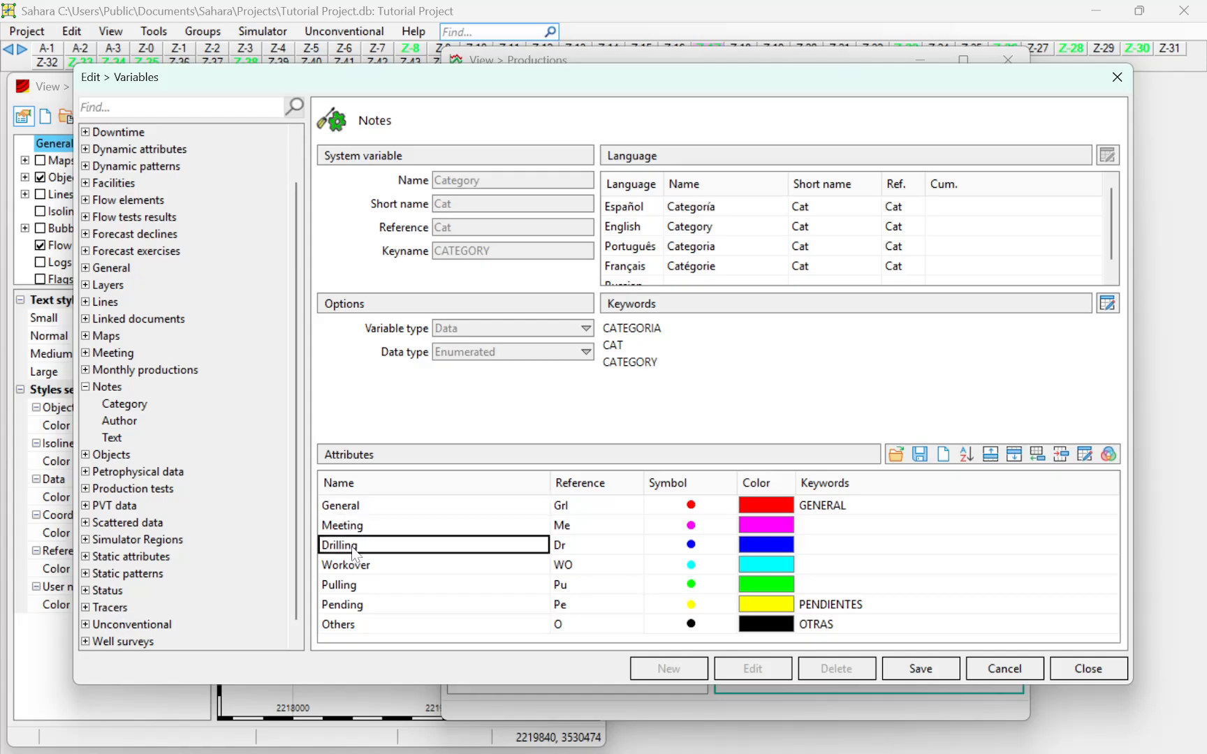
{"action": "left_click", "coordinate": [354, 567]}
{"action": "left_click", "coordinate": [350, 586]}
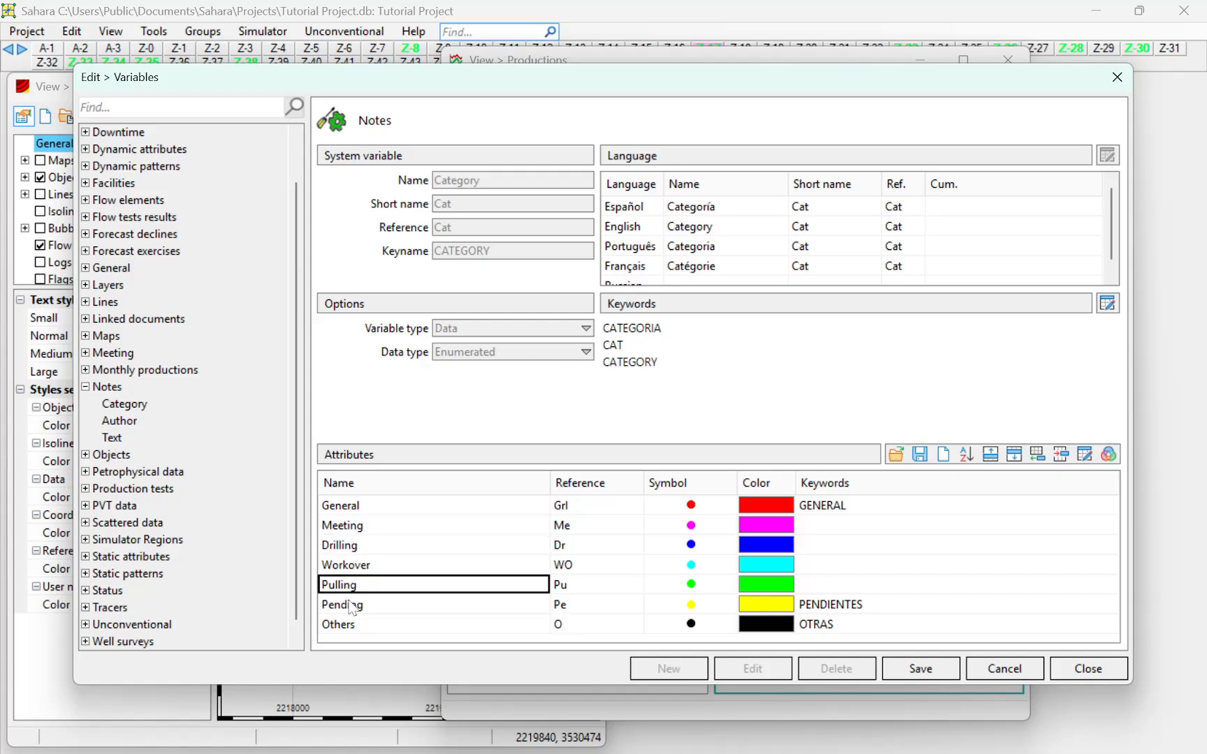
{"action": "left_click", "coordinate": [349, 605]}
{"action": "left_click", "coordinate": [351, 628]}
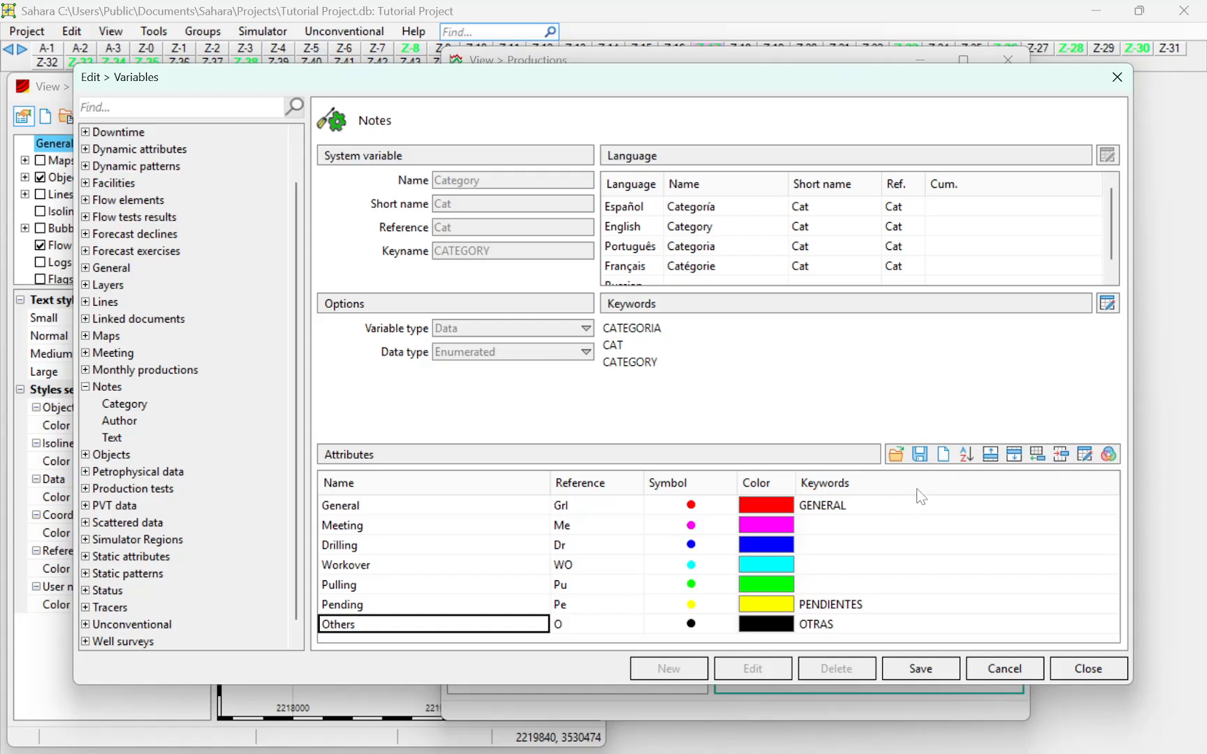
Add a note category named ESP with reference ESP and a filled square symbol.
{"action": "left_click", "coordinate": [1037, 454]}
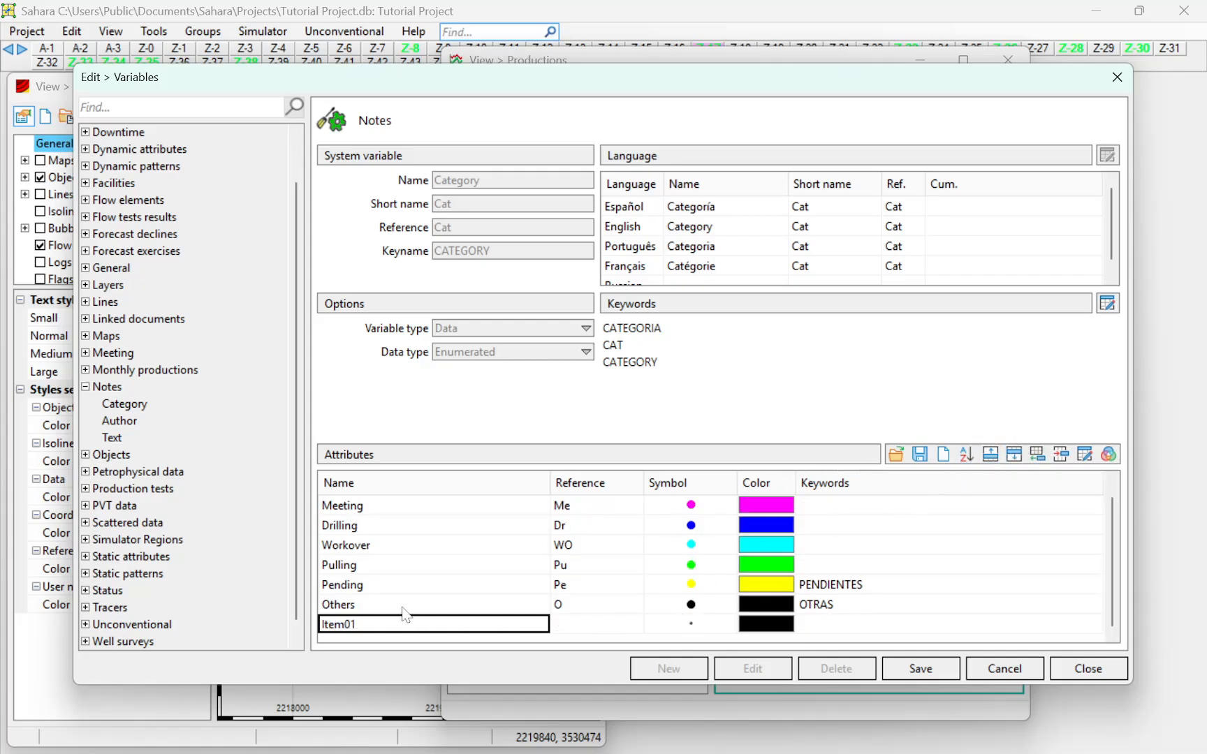
{"action": "double_click", "coordinate": [366, 623]}
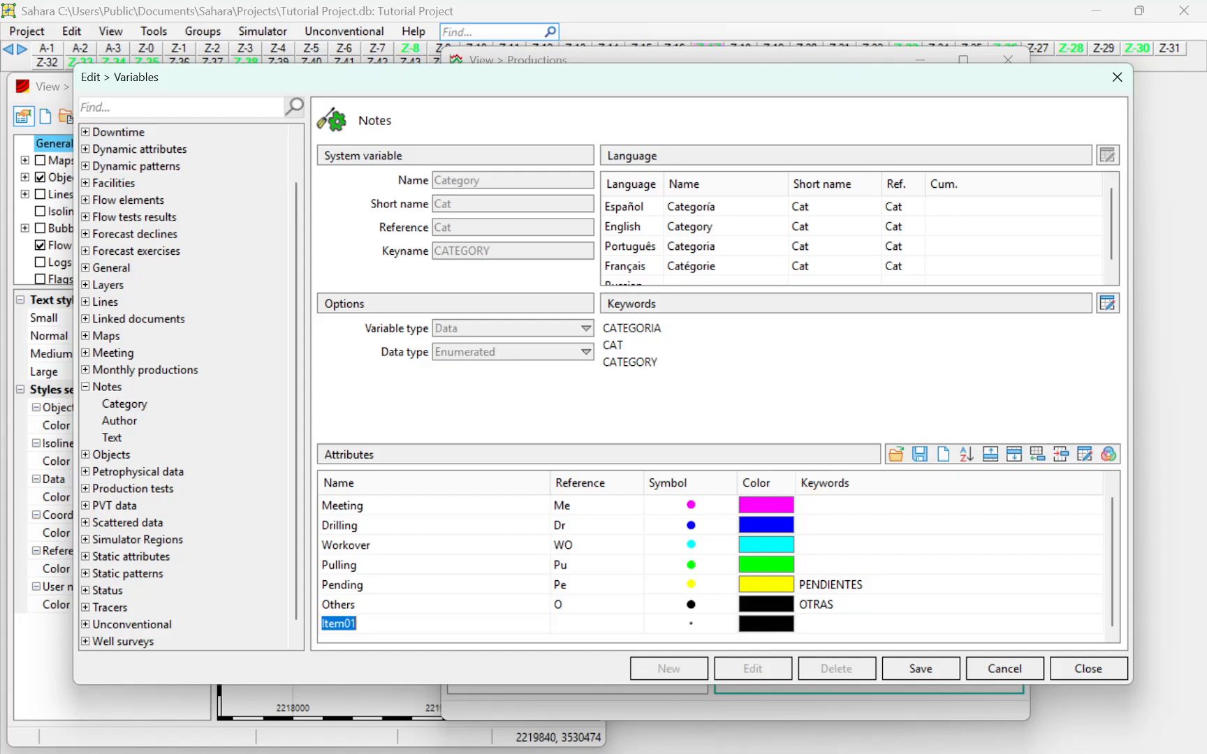
{"action": "type", "text": "ESP"}
{"action": "double_click", "coordinate": [613, 623]}
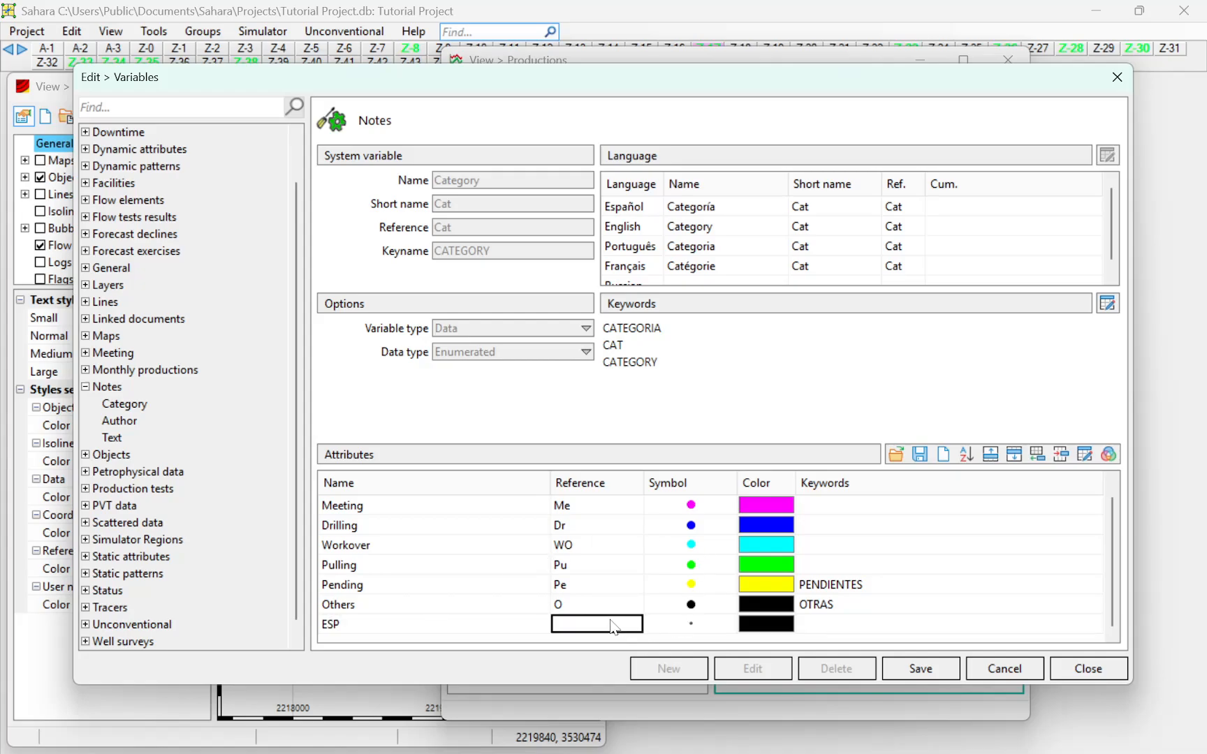
{"action": "double_click", "coordinate": [597, 621]}
{"action": "type", "text": "ESP"}
{"action": "double_click", "coordinate": [694, 623]}
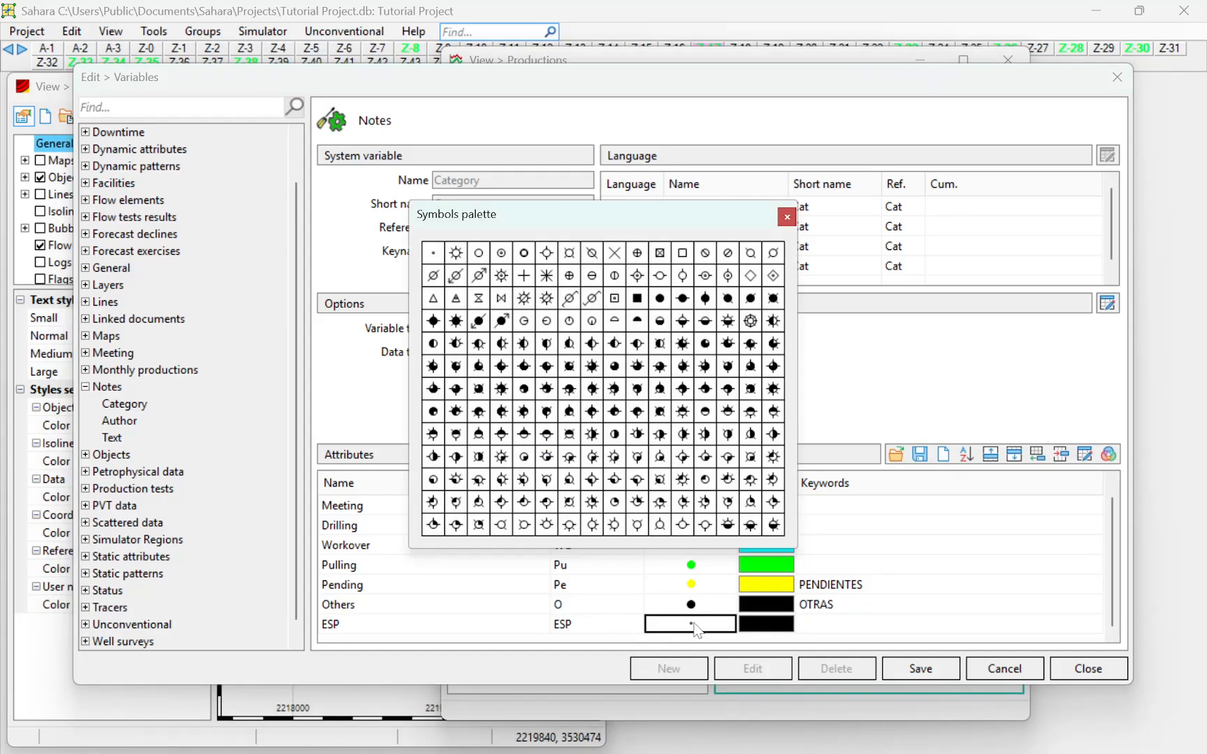
{"action": "left_click", "coordinate": [636, 306]}
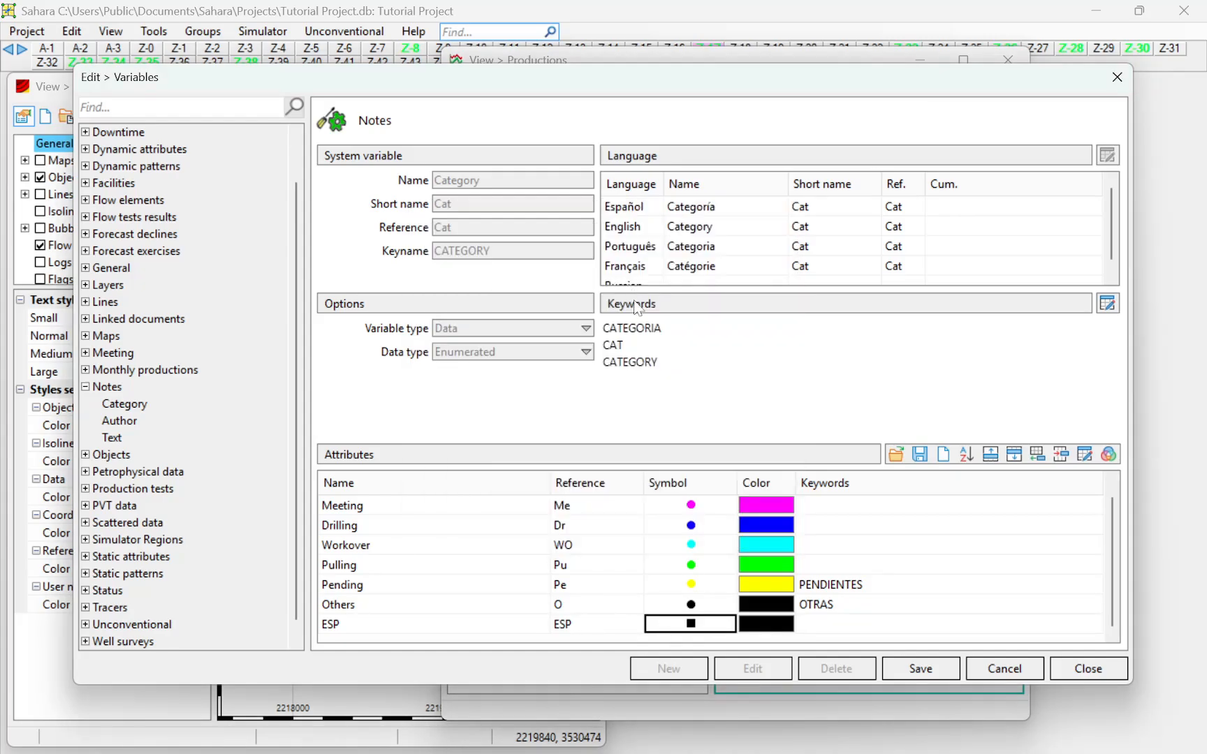
Set the ESP note category's symbol colour to orange.
{"action": "double_click", "coordinate": [758, 624]}
{"action": "left_click", "coordinate": [939, 631]}
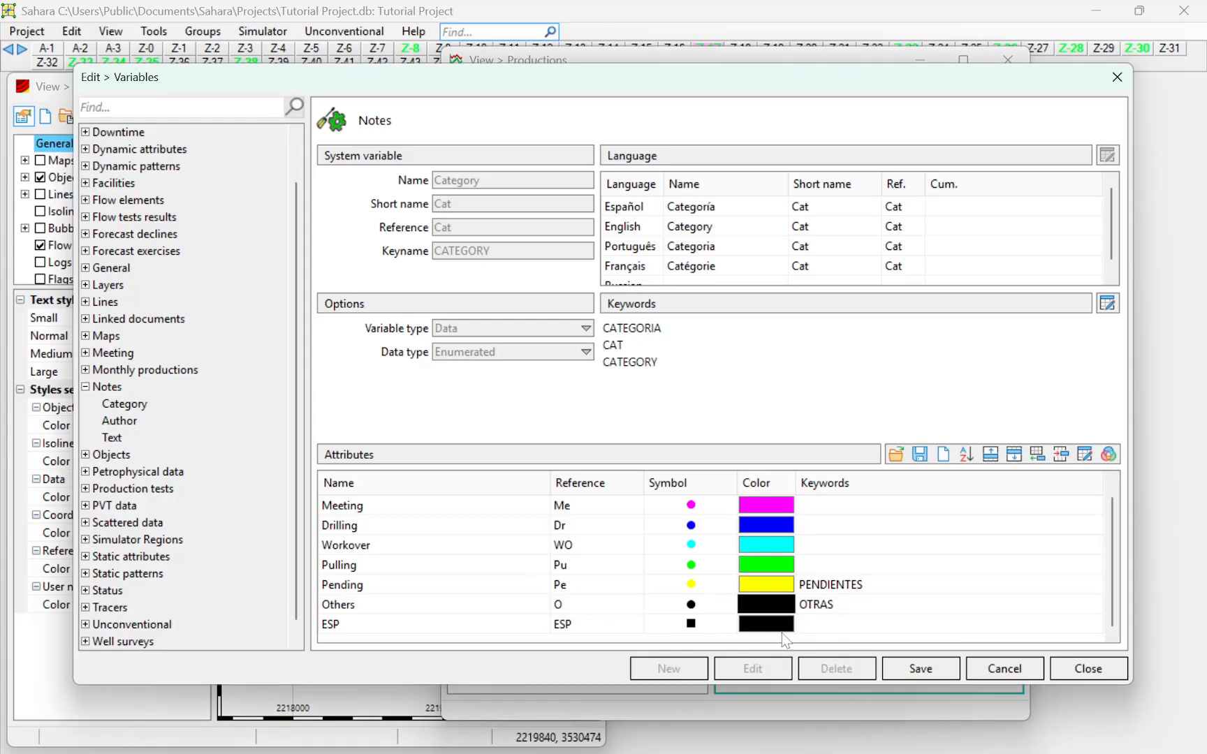
{"action": "double_click", "coordinate": [778, 628]}
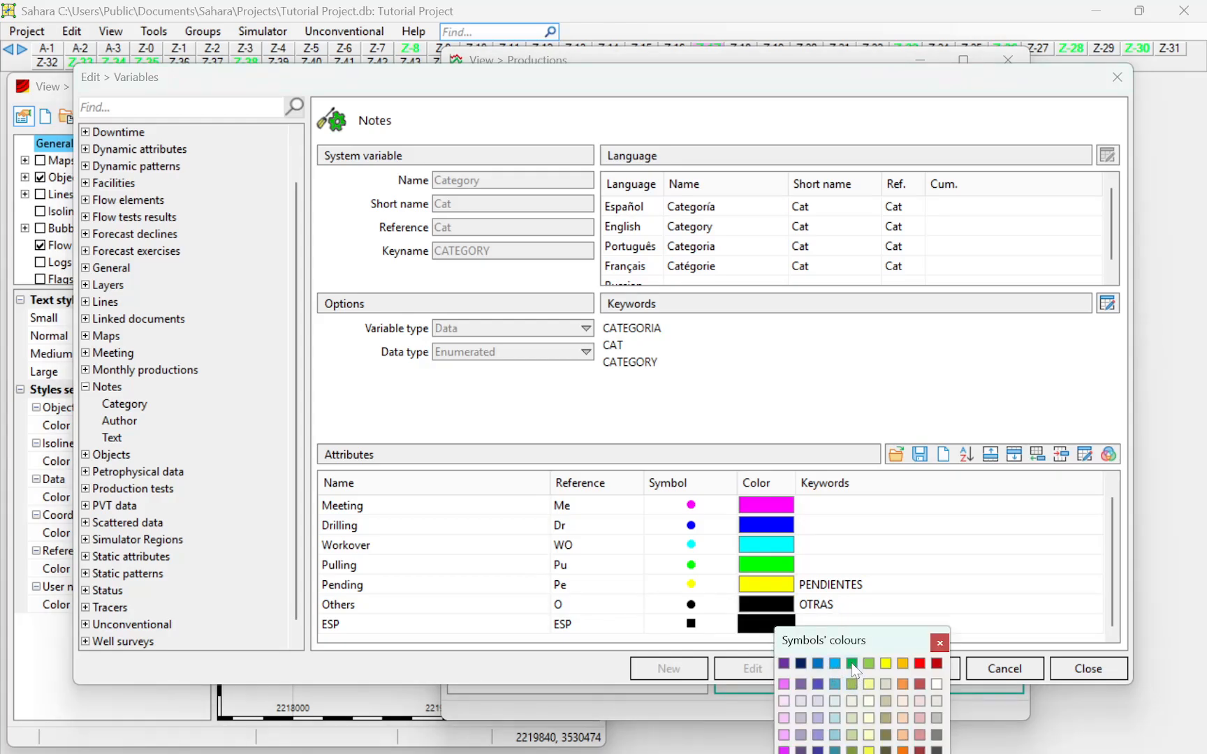
{"action": "left_click", "coordinate": [901, 684]}
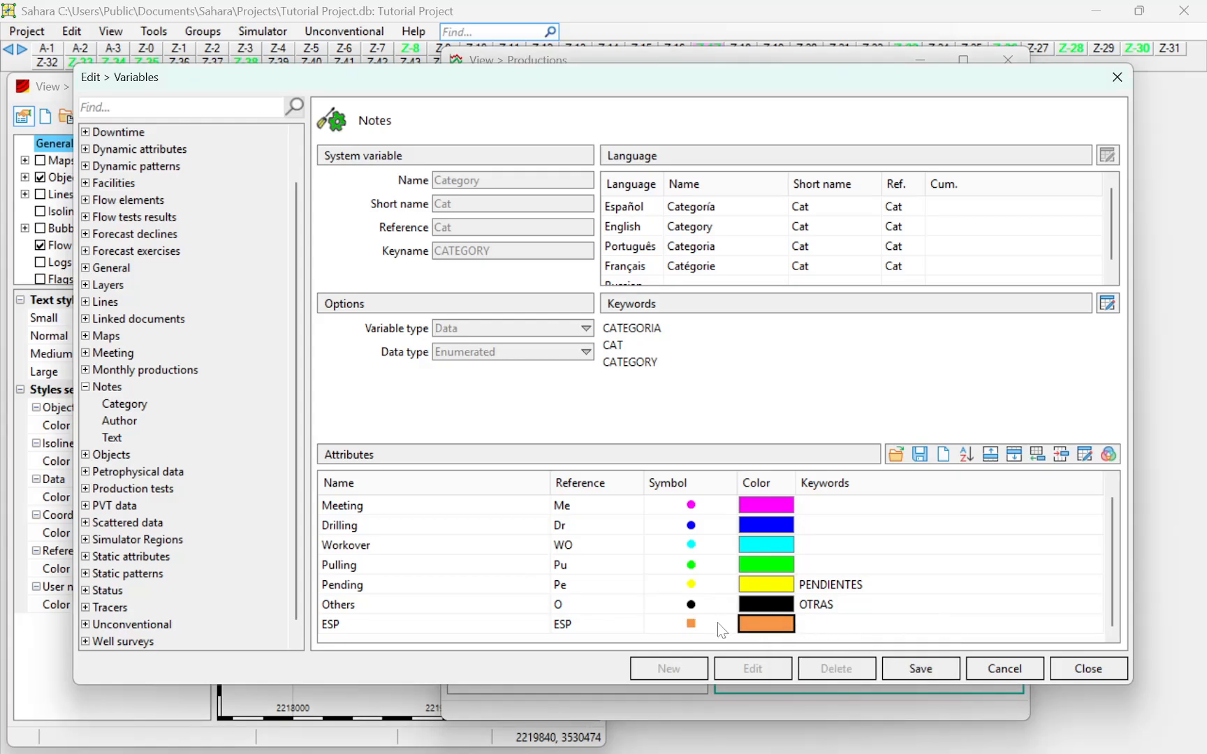
Discard the edits to the Category variable and close the variables editor.
{"action": "scroll", "coordinate": [712, 628], "scroll_direction": "up", "scroll_amount": 1}
{"action": "scroll", "coordinate": [695, 628], "scroll_direction": "up", "scroll_amount": 1}
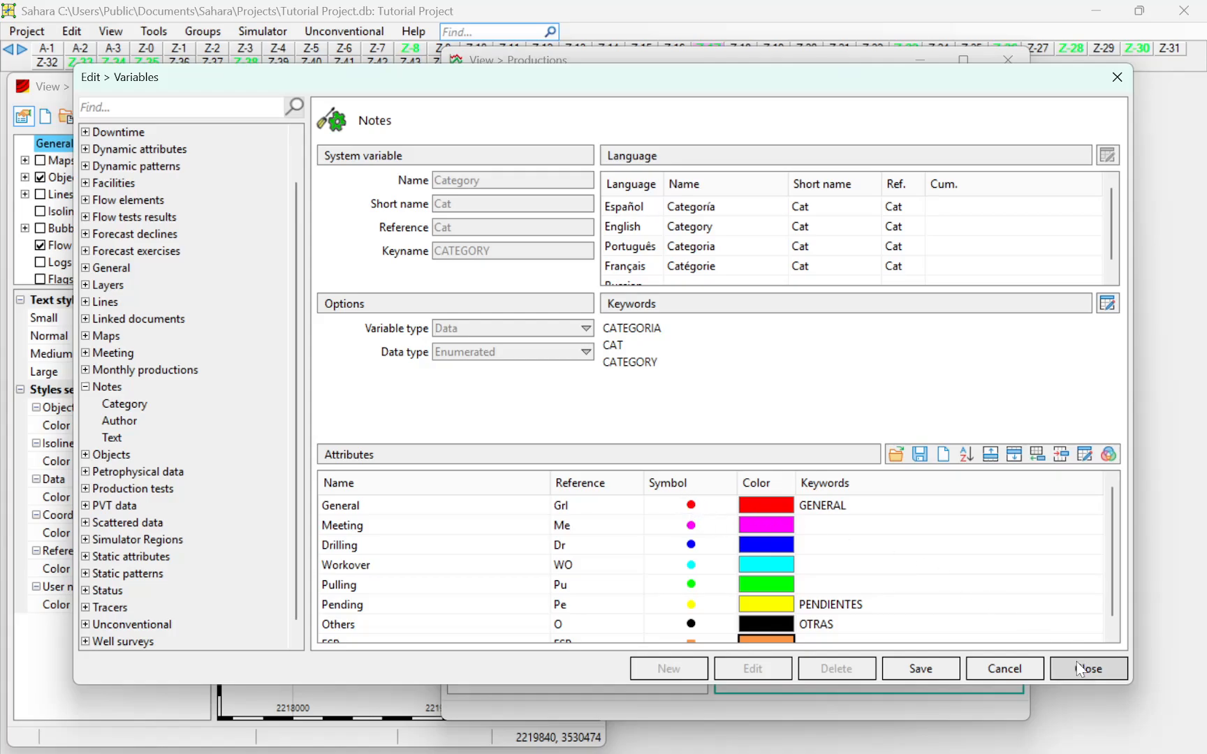
{"action": "left_click", "coordinate": [1035, 681]}
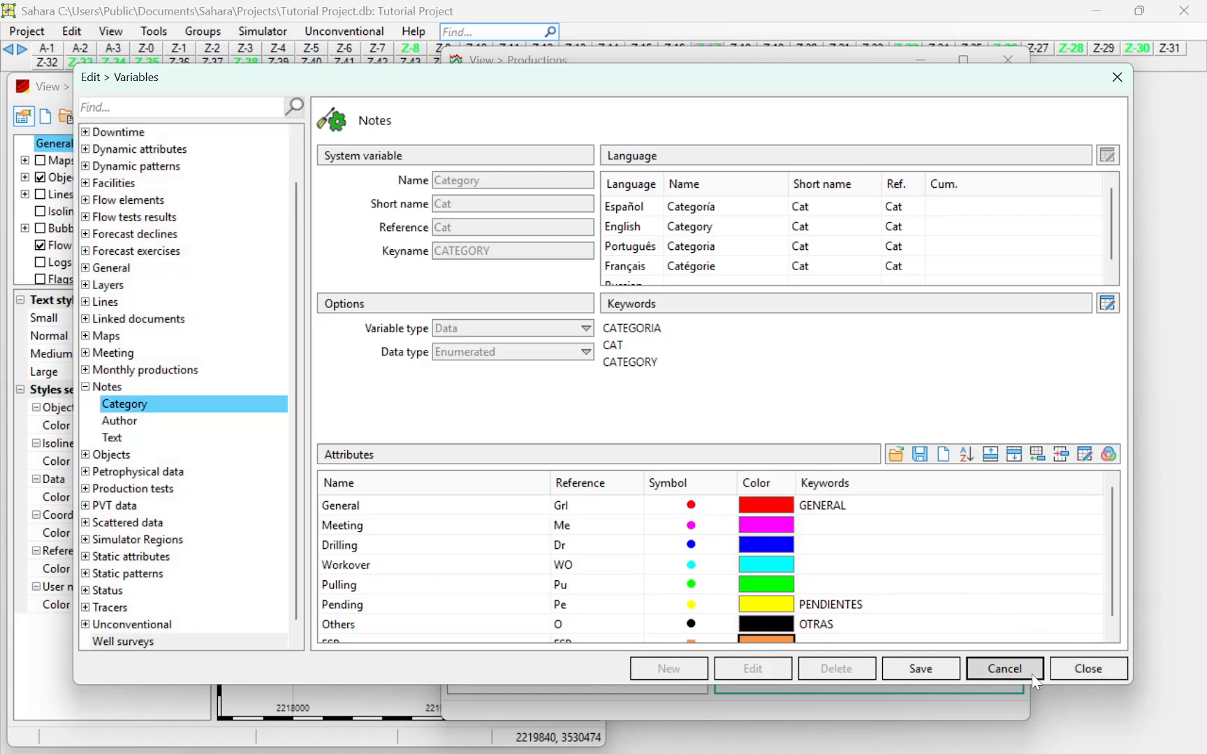
{"action": "left_click", "coordinate": [1111, 681]}
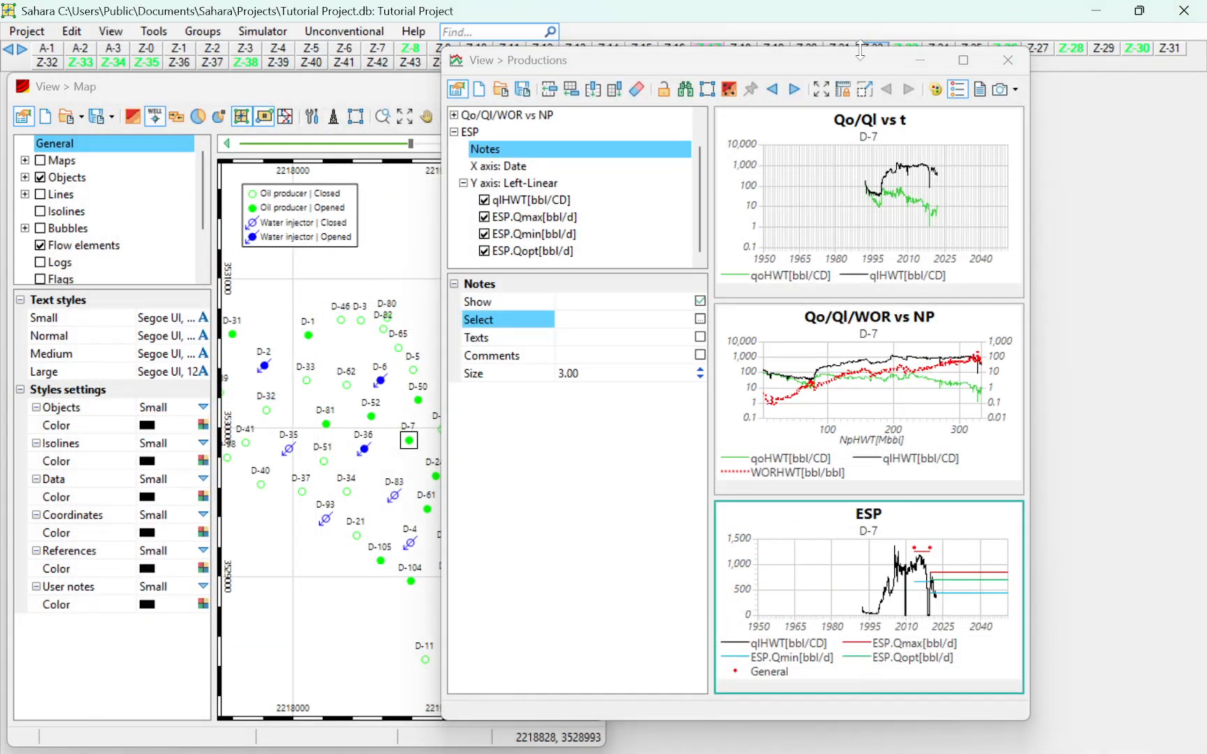
Maximize the Productions view and set the ESP chart's note marker size to 6.
{"action": "double_click", "coordinate": [838, 62]}
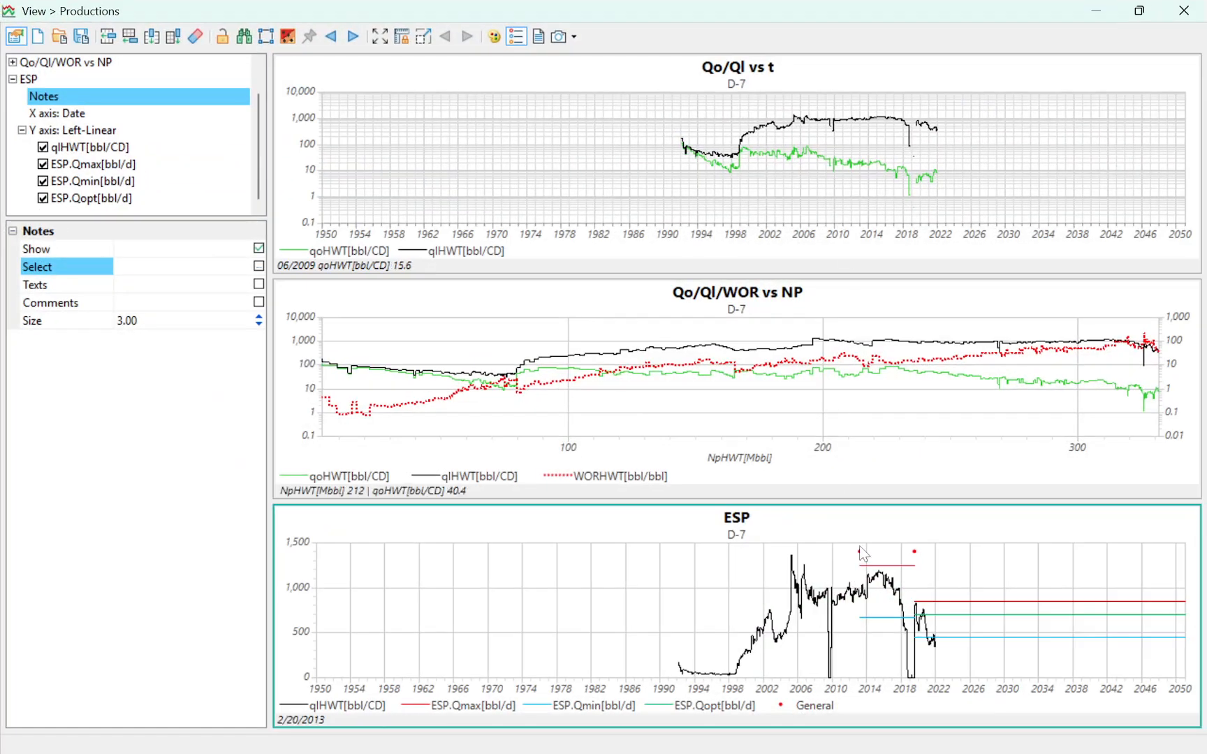
{"action": "left_click", "coordinate": [259, 317]}
{"action": "left_click", "coordinate": [259, 317]}
{"action": "left_click", "coordinate": [259, 317]}
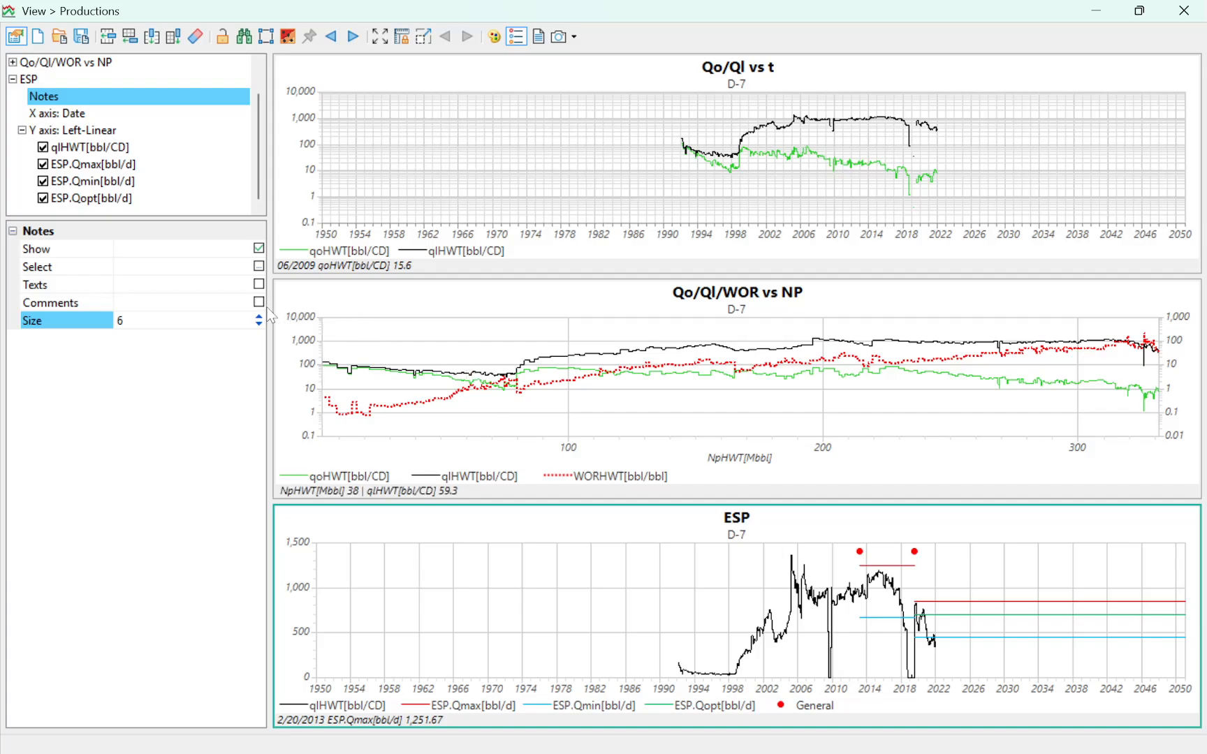
Try displaying the note texts beside the ESP chart's markers and turn them off again.
{"action": "left_click", "coordinate": [259, 285]}
{"action": "left_click", "coordinate": [259, 284]}
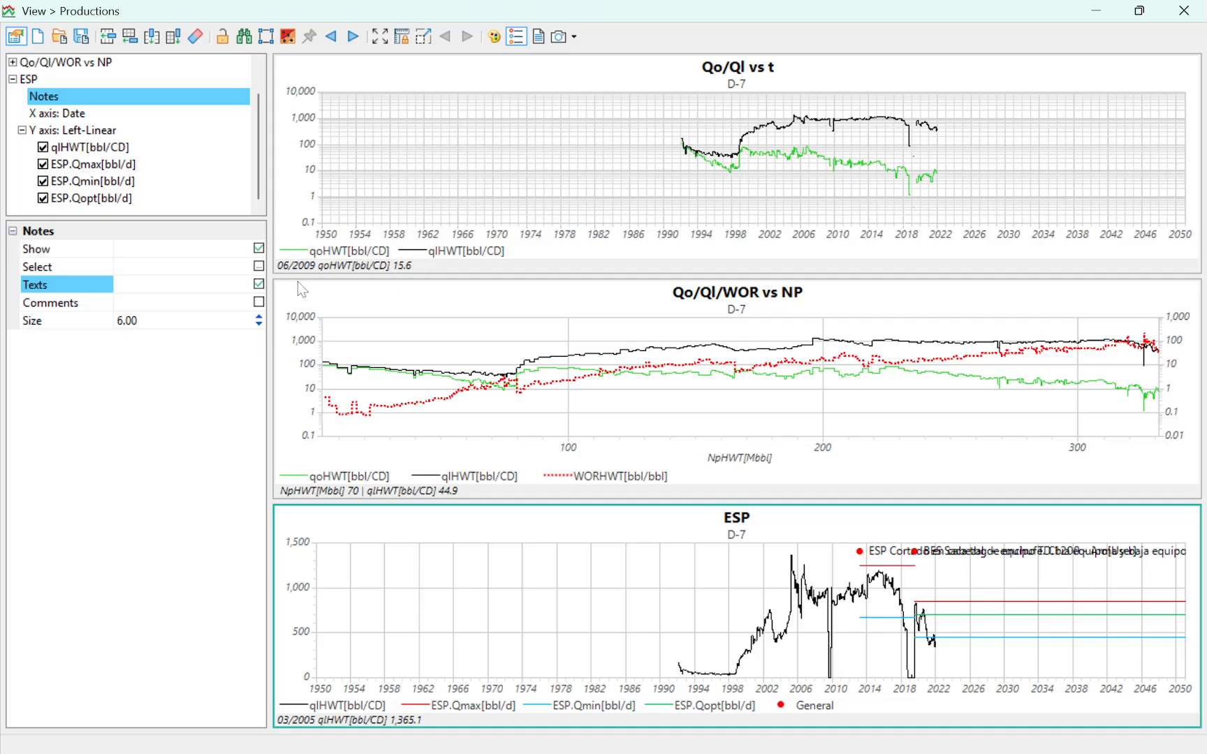
{"action": "left_click", "coordinate": [259, 285]}
Turn on the Comments option for the ESP chart's notes.
{"action": "left_click", "coordinate": [258, 301]}
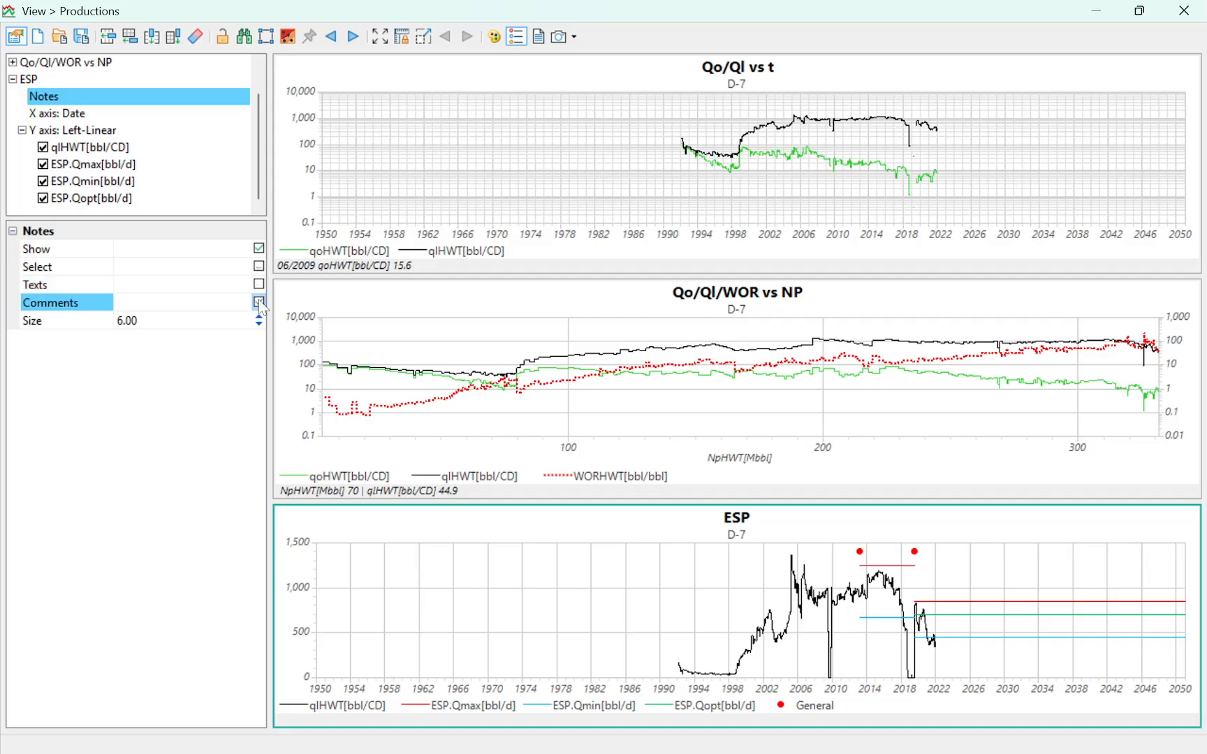